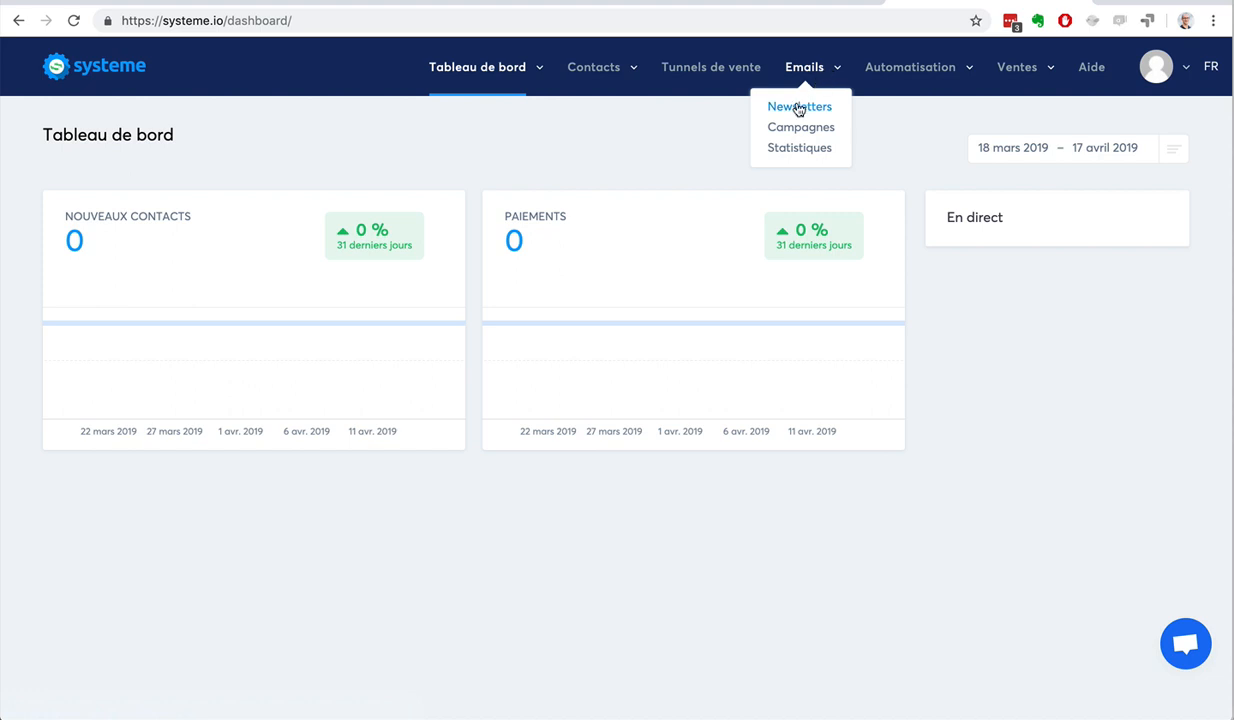
# Create a new newsletter from Emails > Newsletters with subject La méthode "AGIR" pour investir dans l'immobilier
pyautogui.click(799, 107)
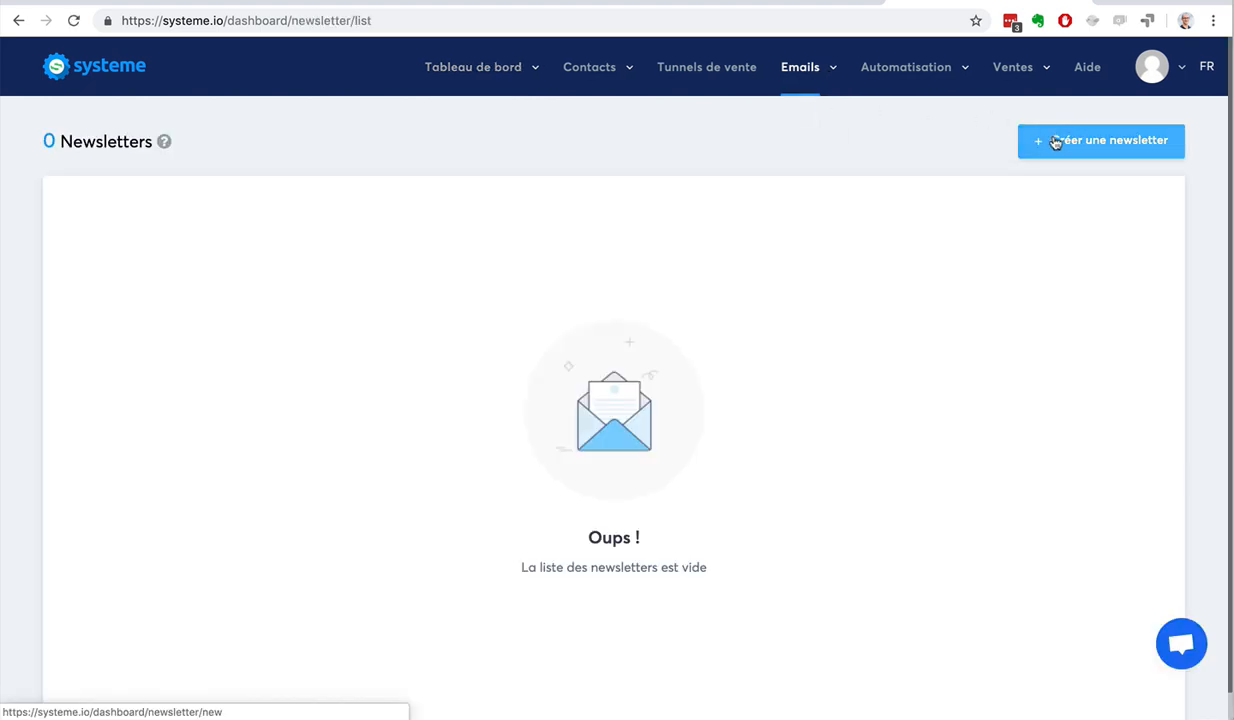
pyautogui.moveTo(817, 70)
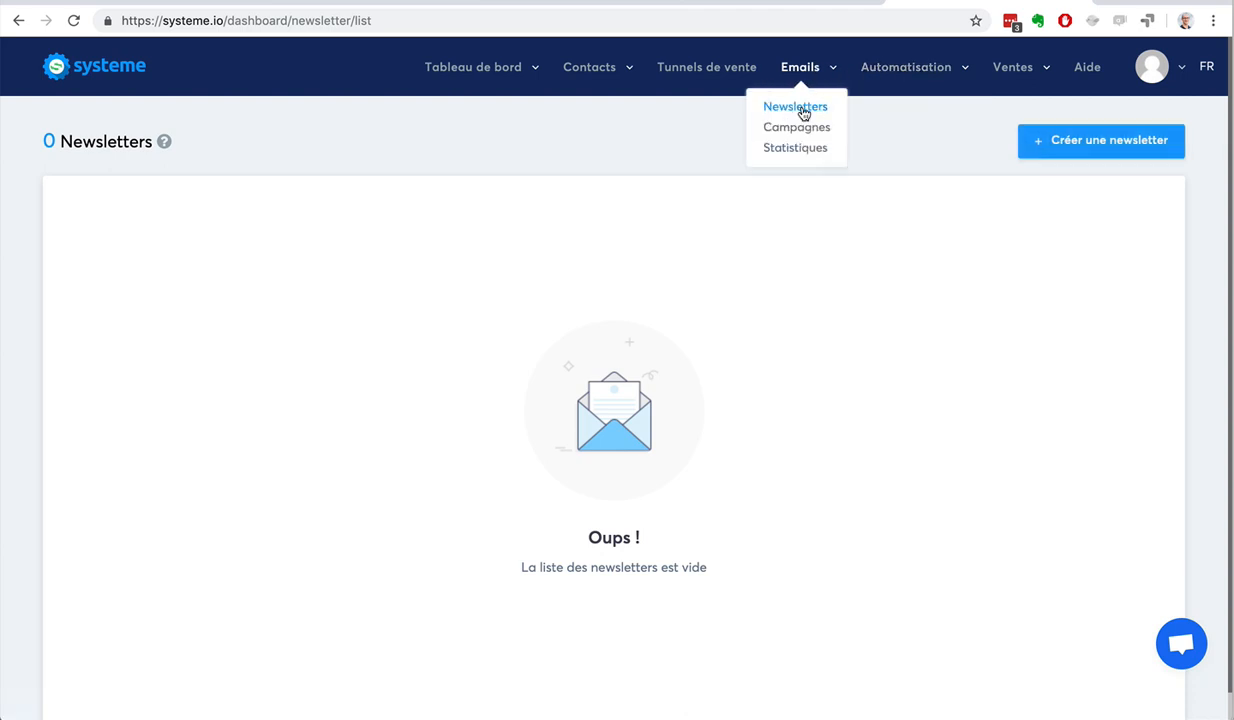
pyautogui.click(1099, 146)
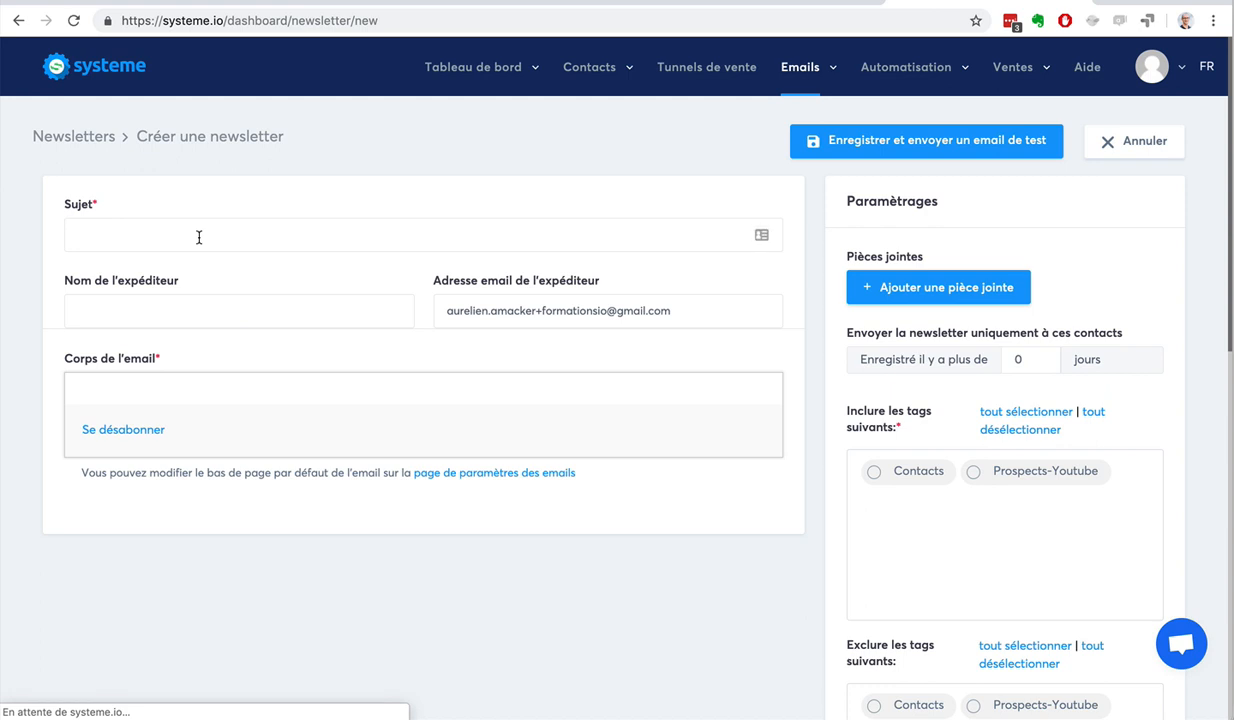
pyautogui.click(199, 237)
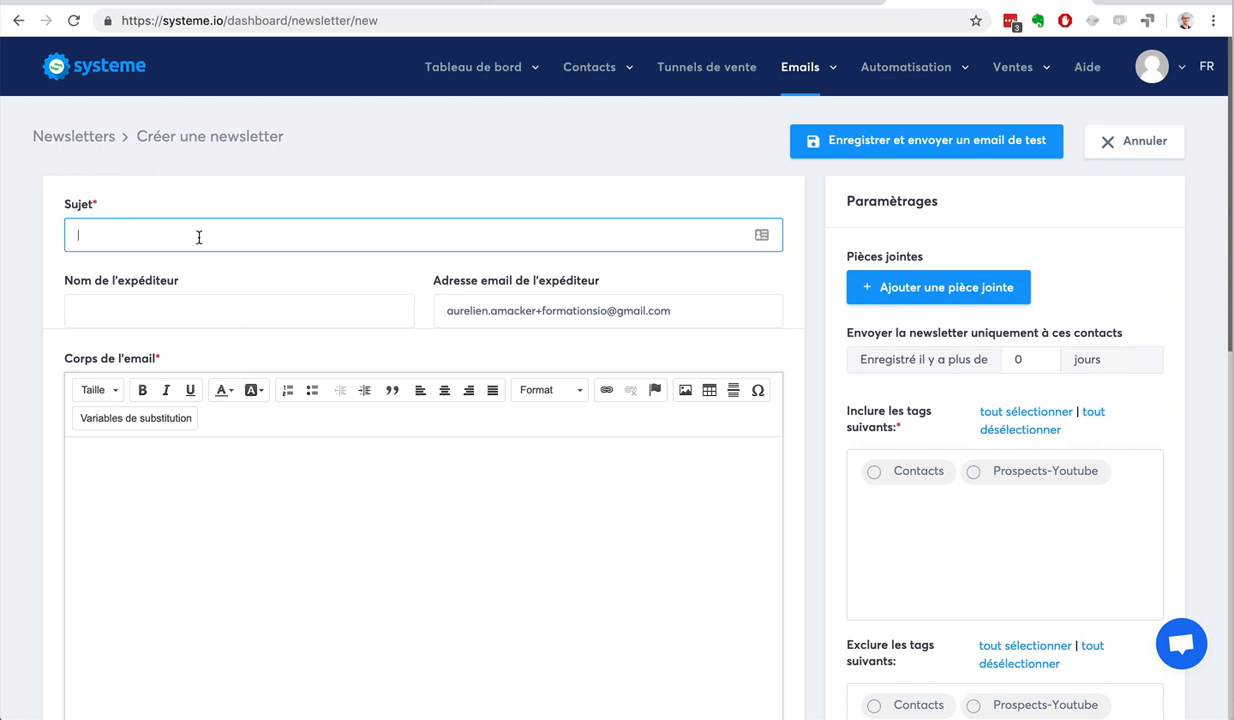
pyautogui.write('La méthode "AGIR" p')
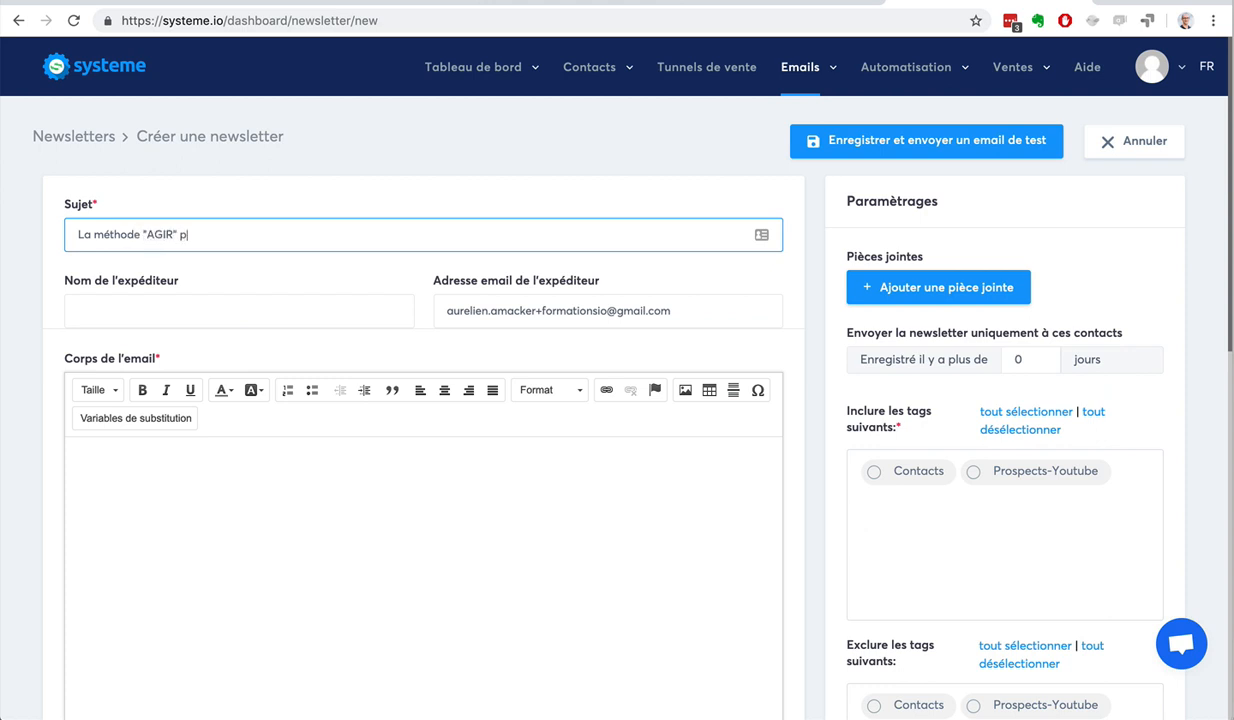
pyautogui.write("our investir dans l'immobilier")
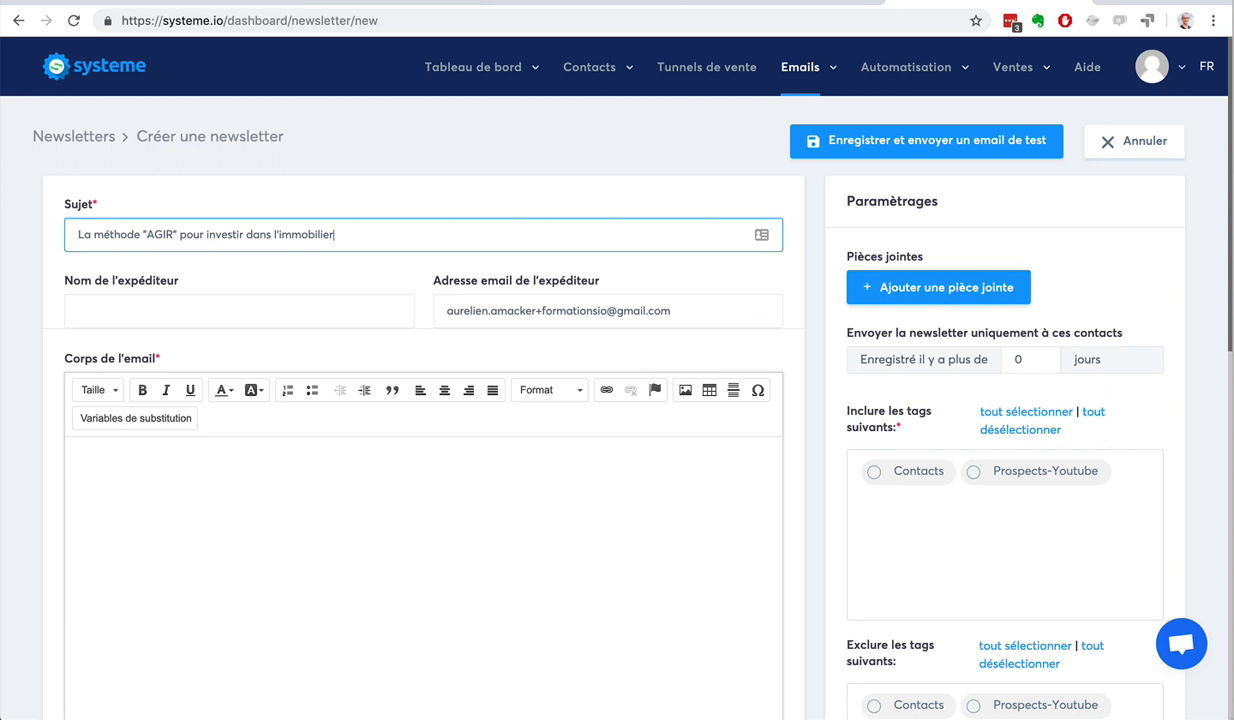
pyautogui.click(156, 311)
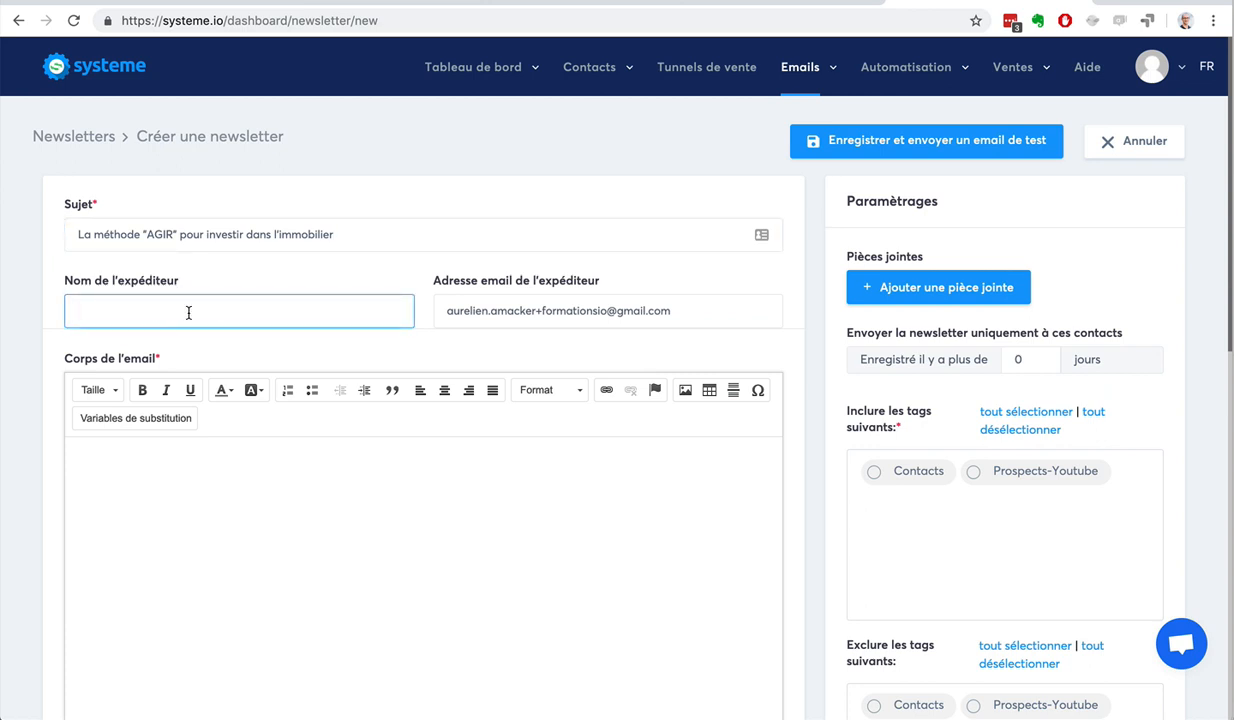
# Go to Paramètres des emails and review the SendGrid API key help and test e-mail field
pyautogui.click(1157, 70)
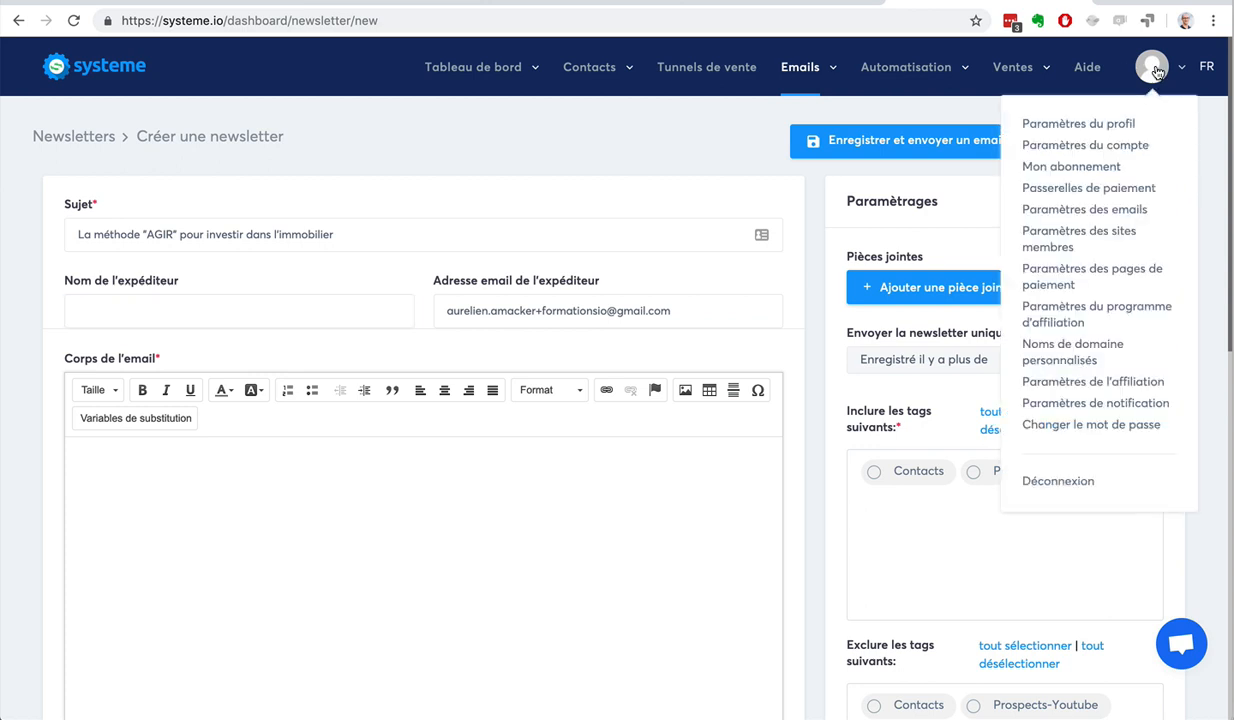
pyautogui.click(1100, 213)
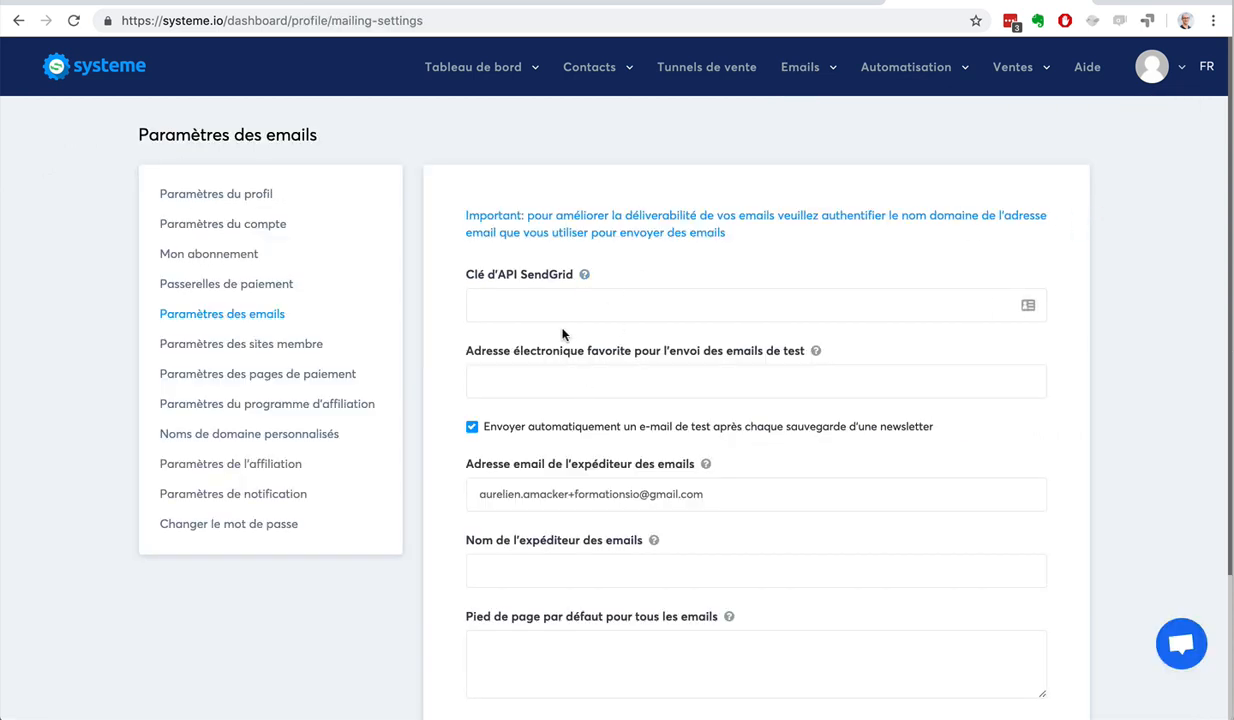
pyautogui.click(532, 296)
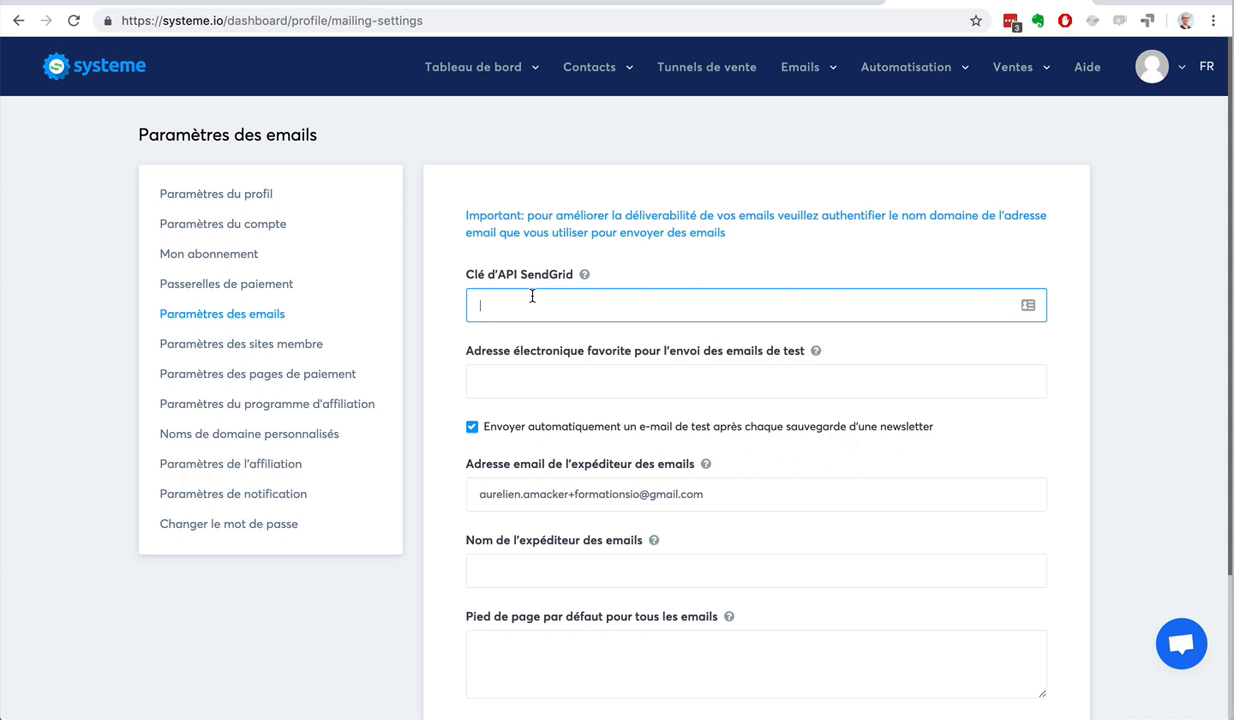
pyautogui.click(585, 275)
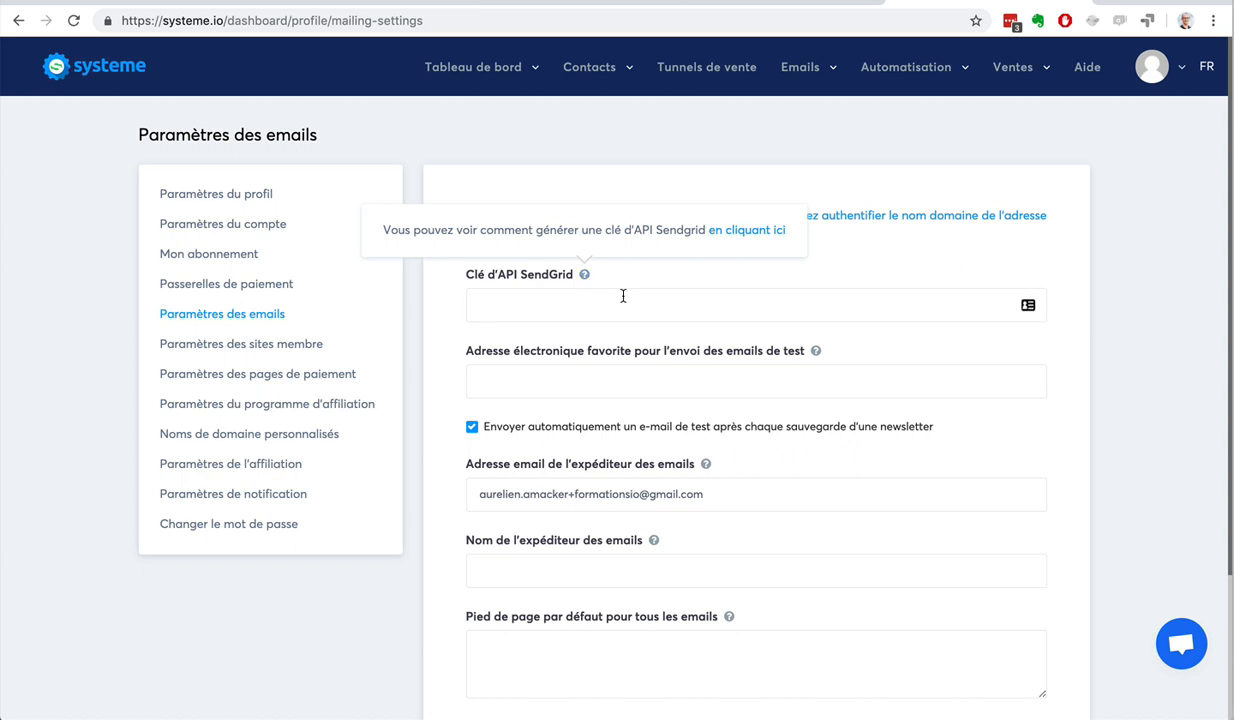
pyautogui.click(622, 295)
pyautogui.click(588, 380)
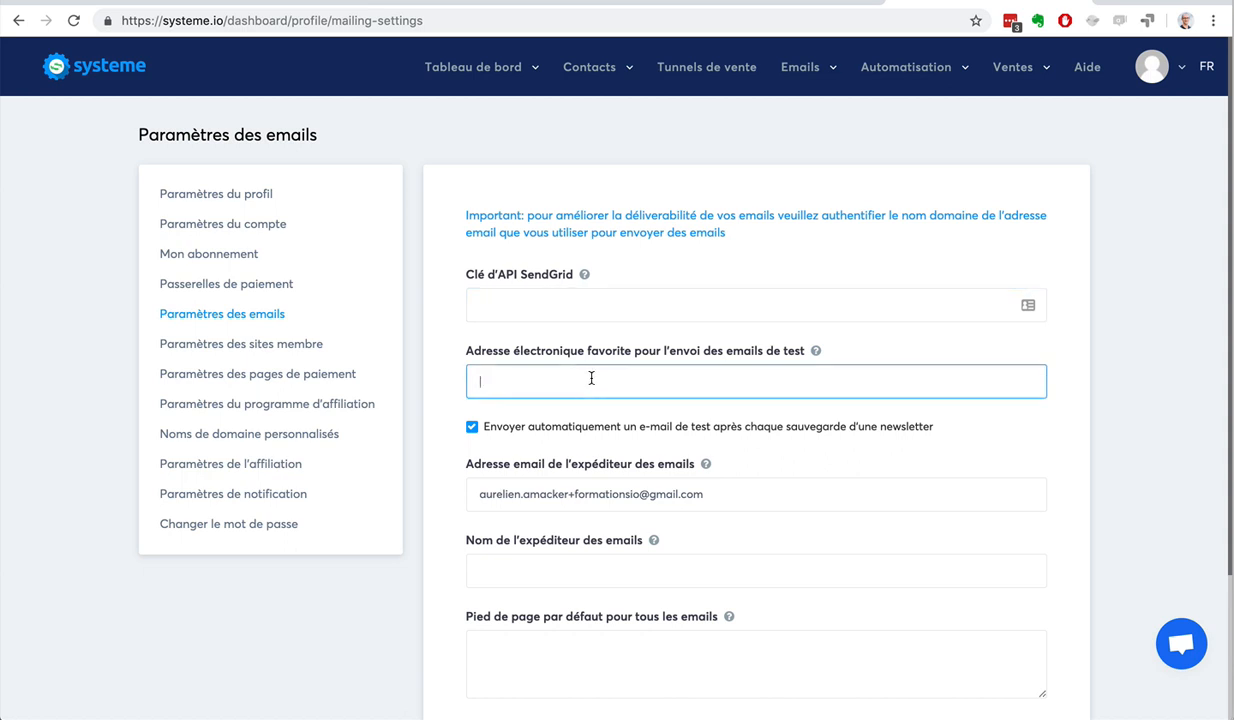
# Enter the account owner's name as the default sender name and save the email settings
pyautogui.scroll(-4, 840, 520)
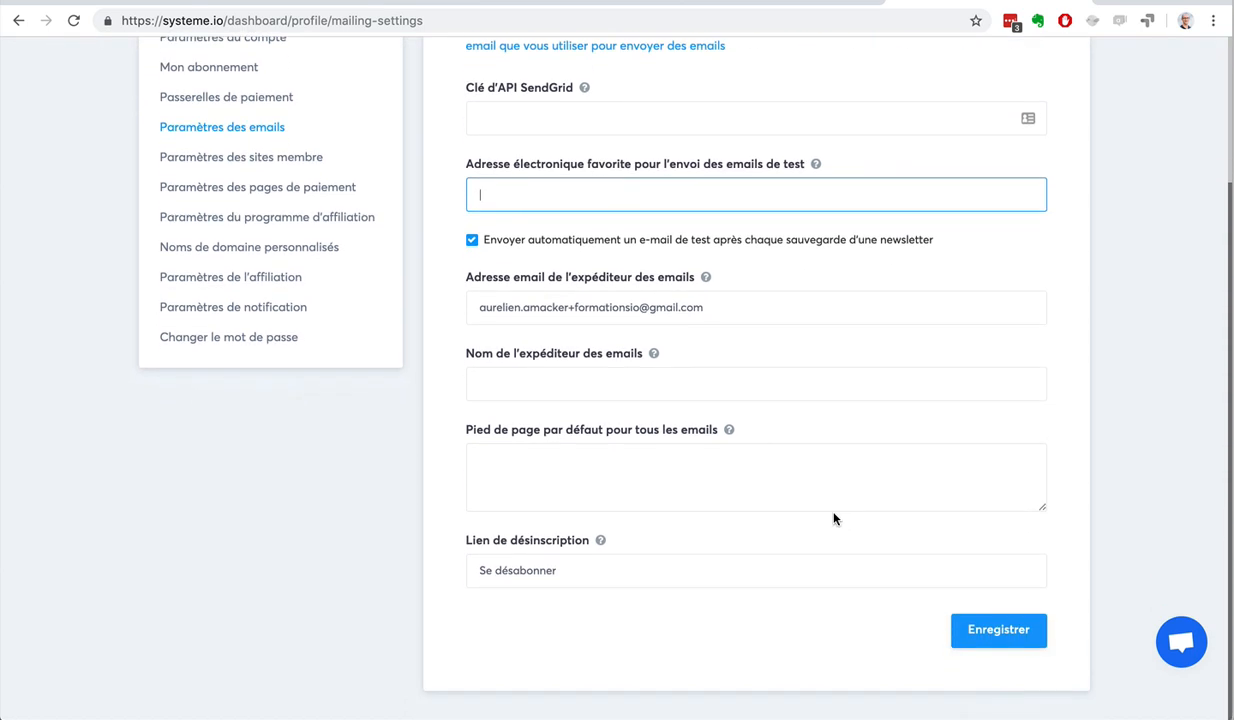
pyautogui.click(620, 392)
pyautogui.write('Aureli')
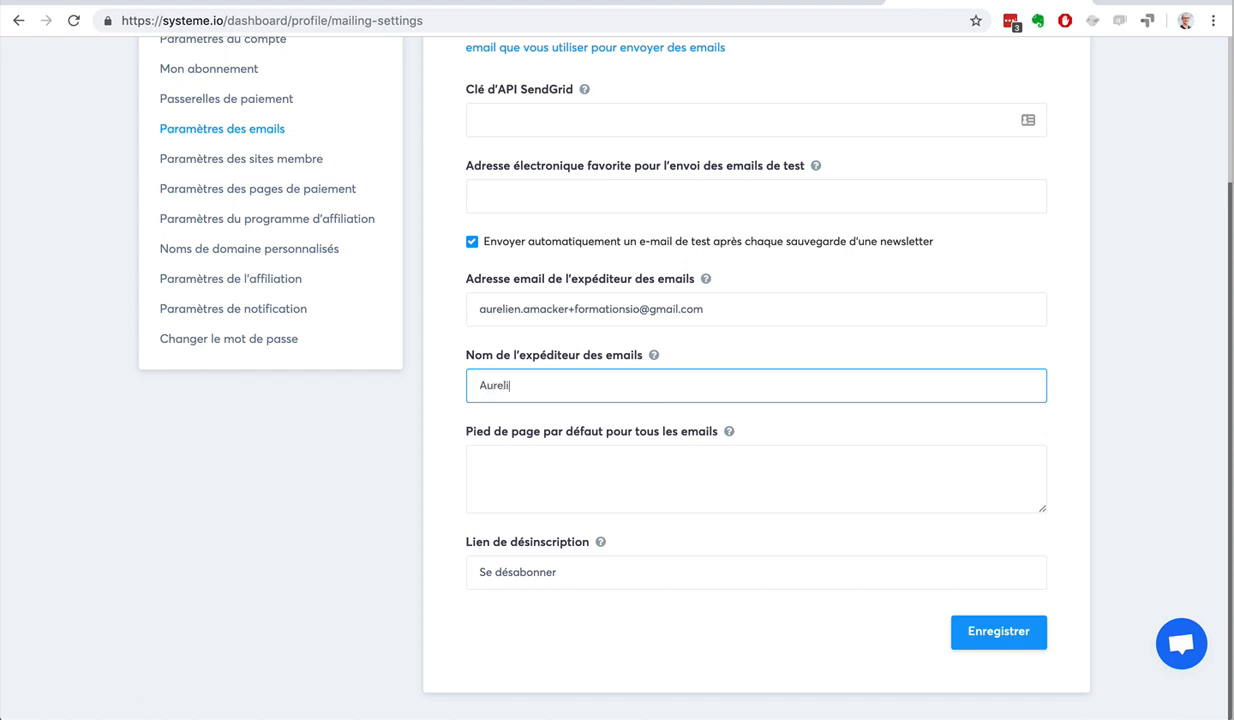
pyautogui.write('en Amacker')
pyautogui.click(620, 469)
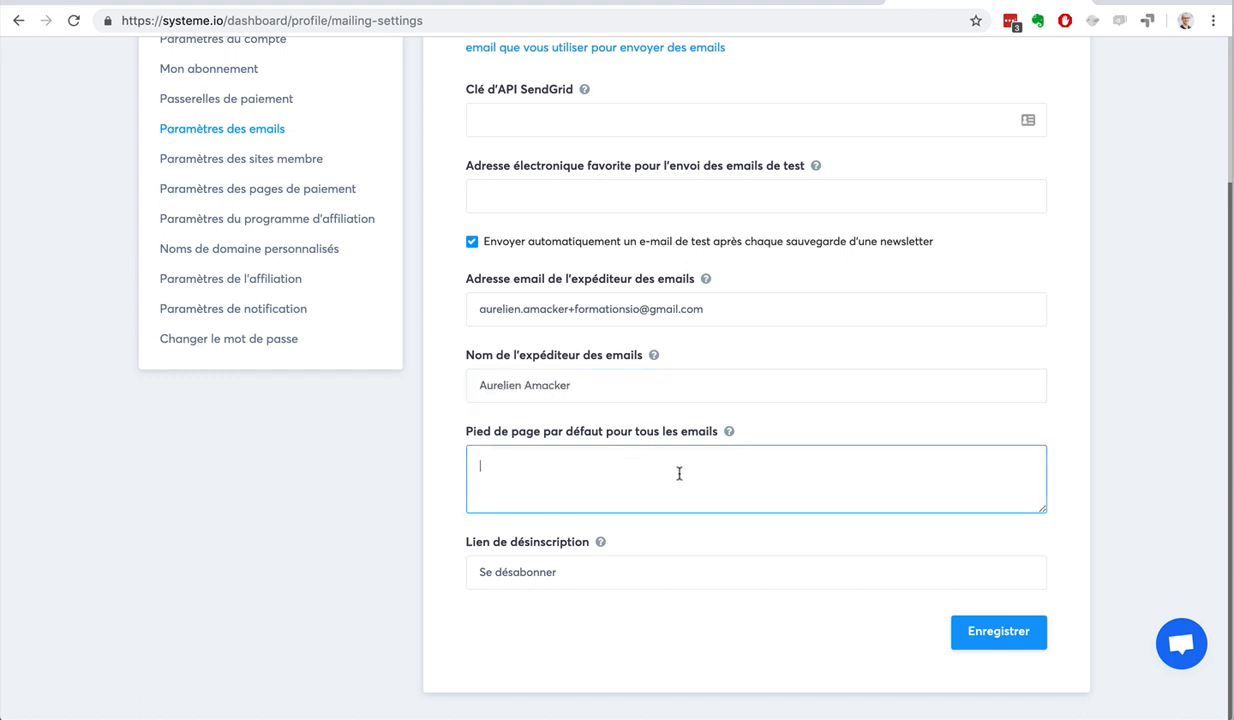
pyautogui.click(996, 634)
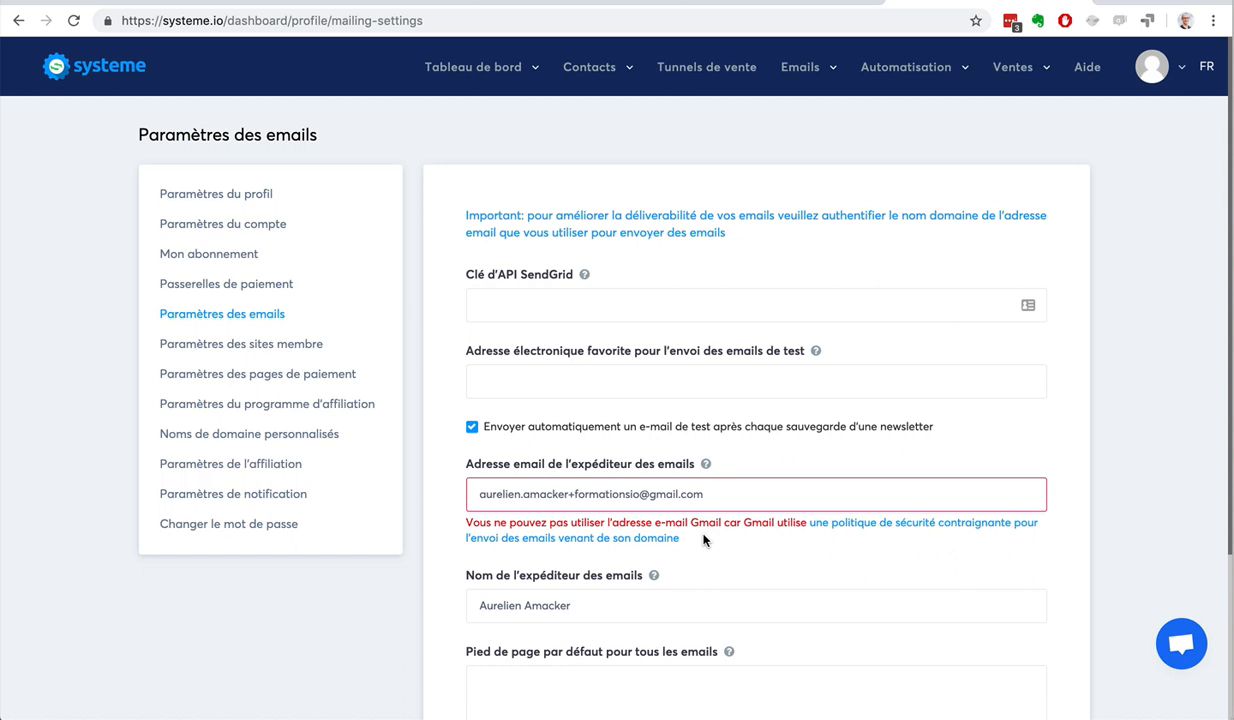
pyautogui.moveTo(705, 494); pyautogui.dragTo(454, 494)
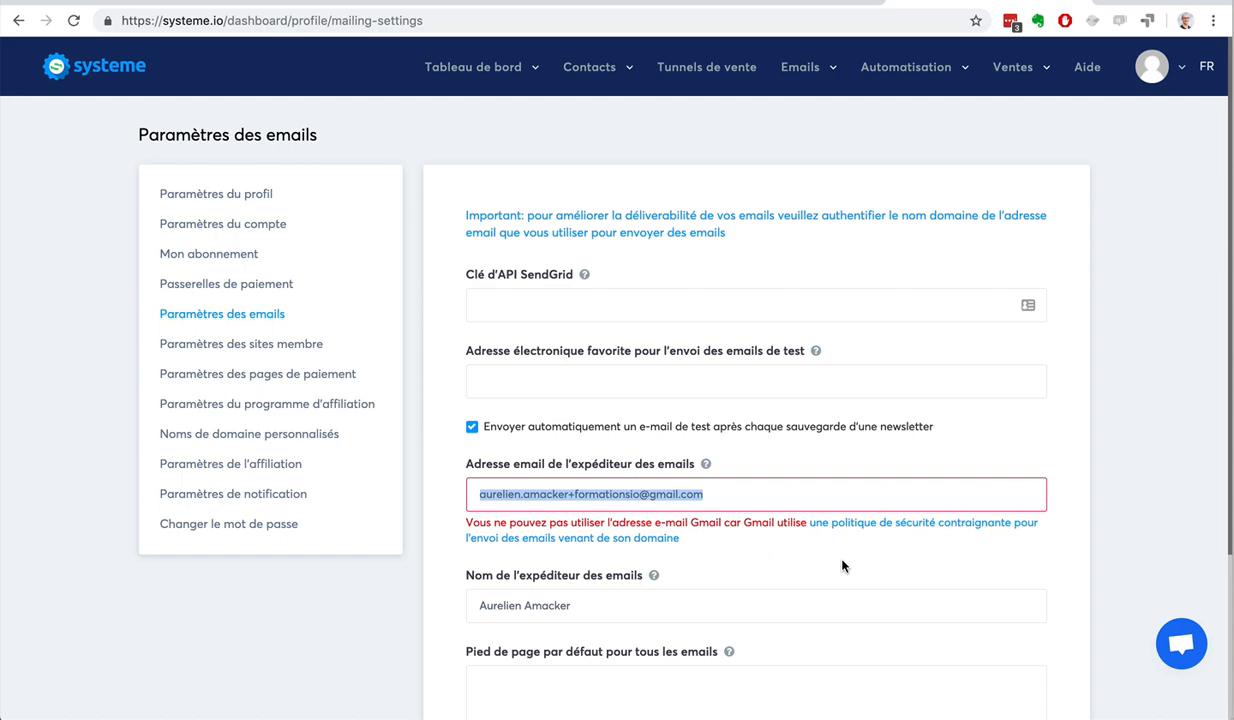
pyautogui.scroll(-3, 1046, 501)
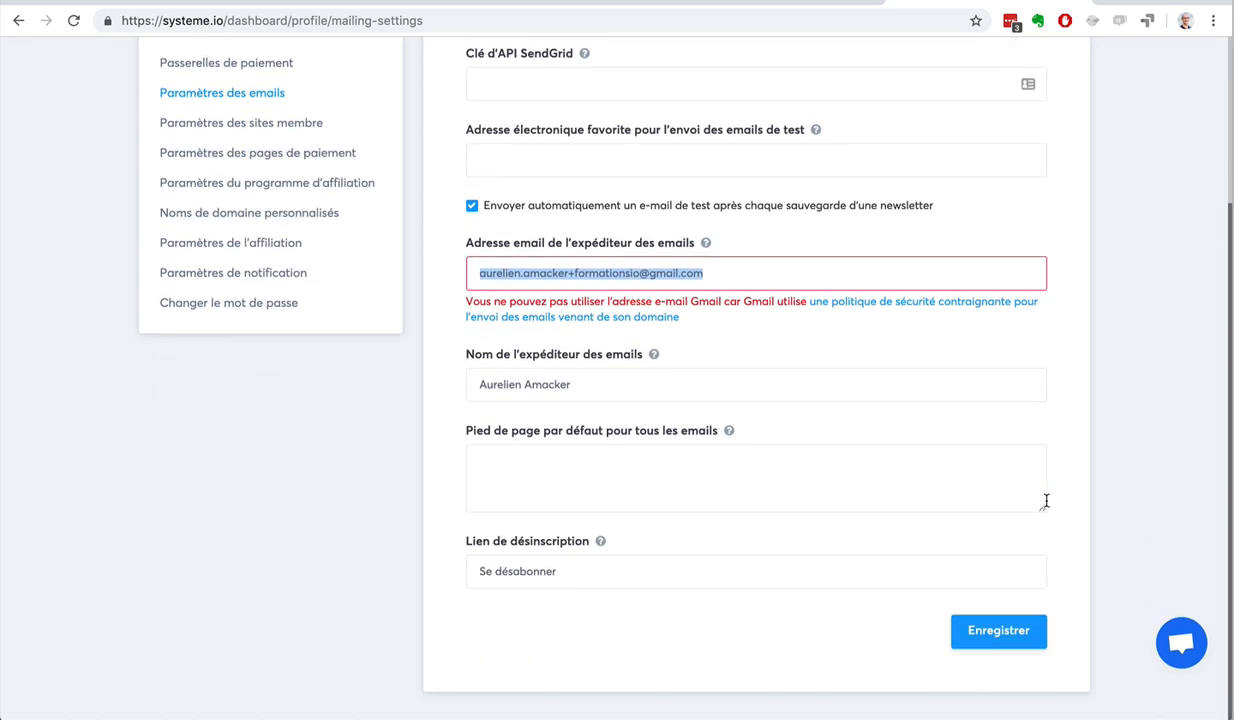
pyautogui.scroll(3, 1046, 501)
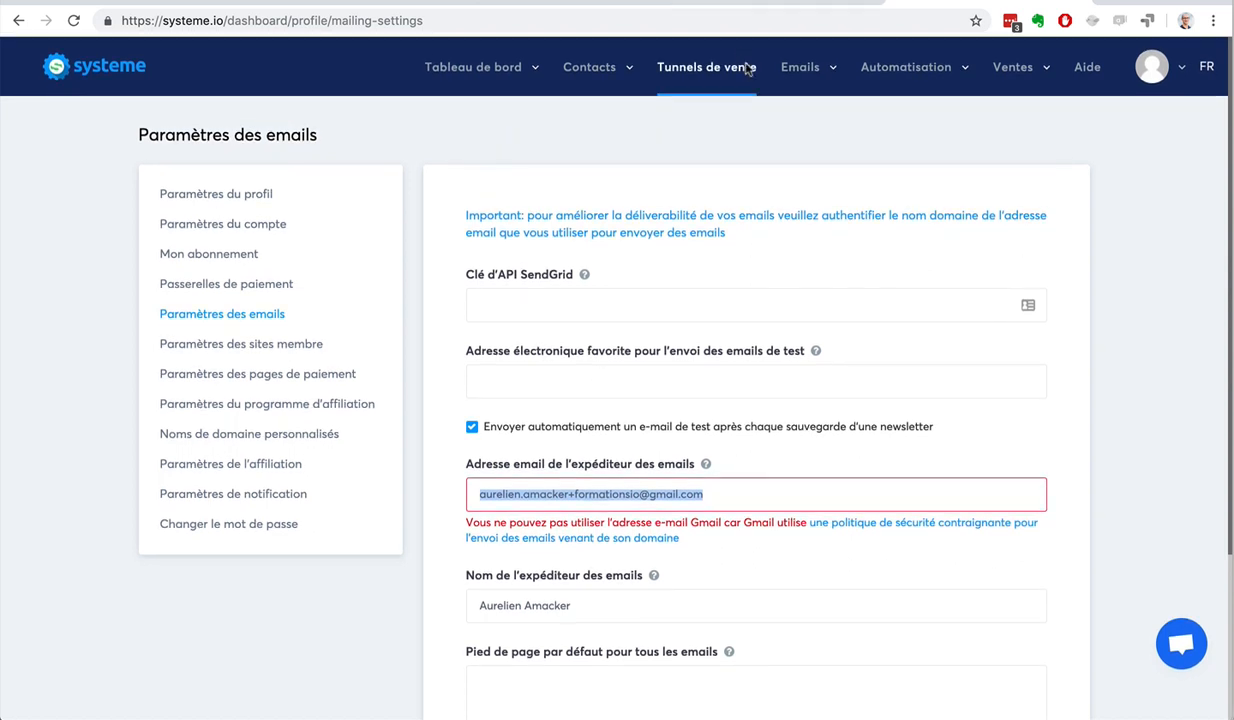
# Start another new newsletter and include recipients tagged Contacts and Prospects-Youtube
pyautogui.moveTo(800, 70)
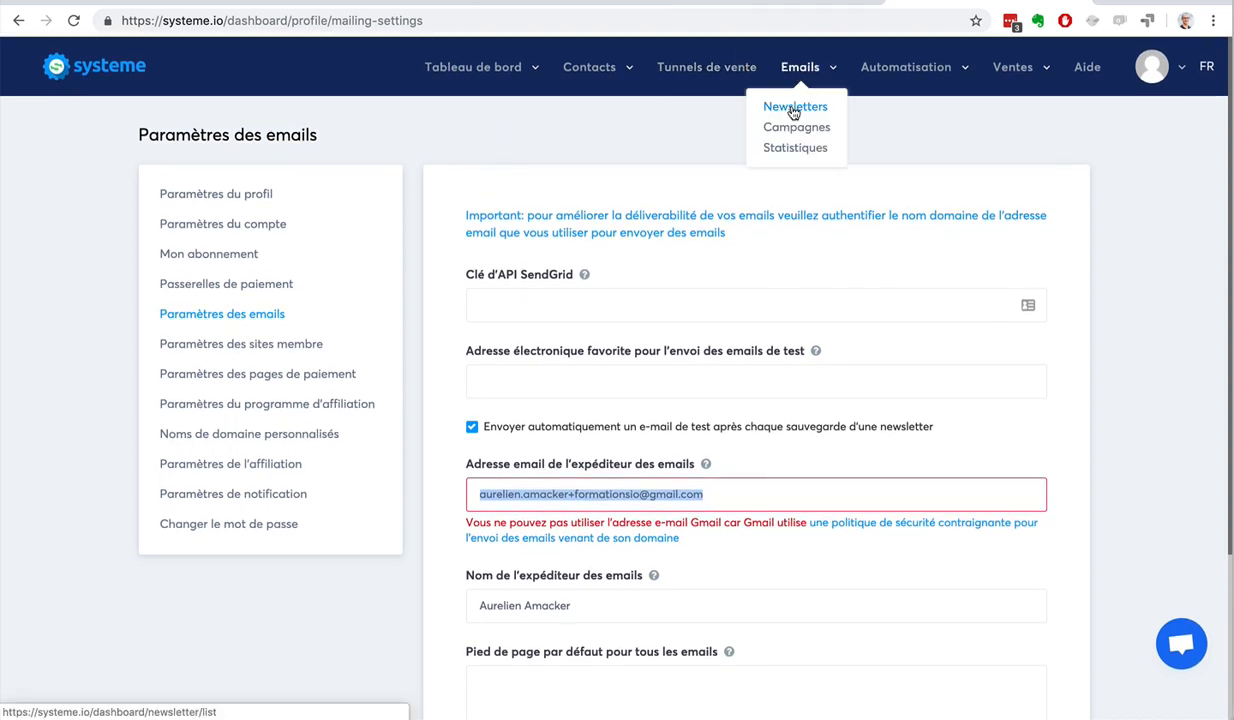
pyautogui.click(793, 109)
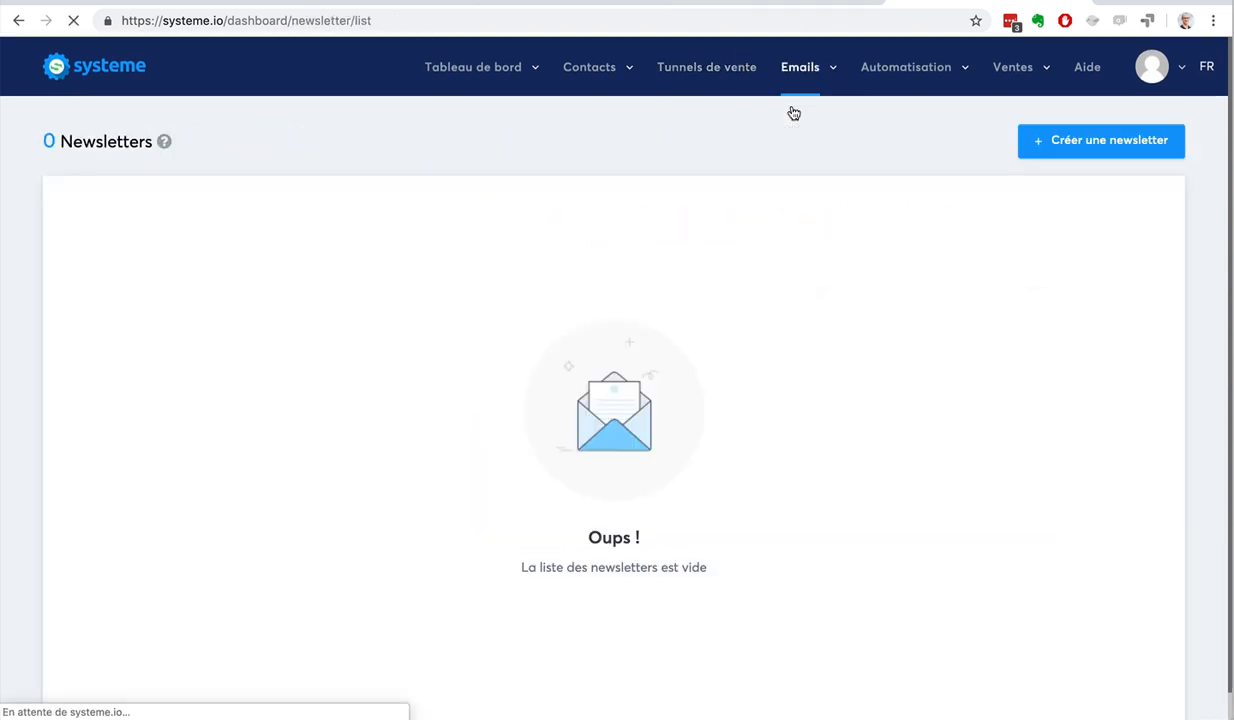
pyautogui.click(1048, 137)
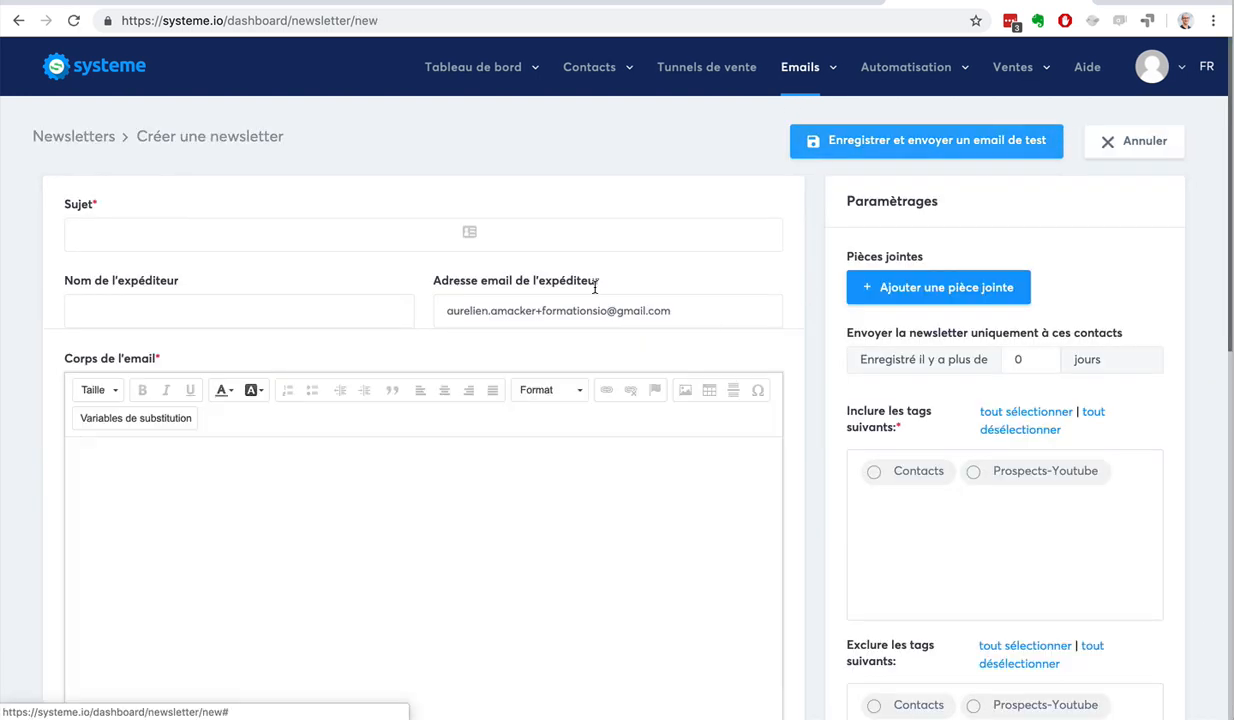
pyautogui.click(283, 240)
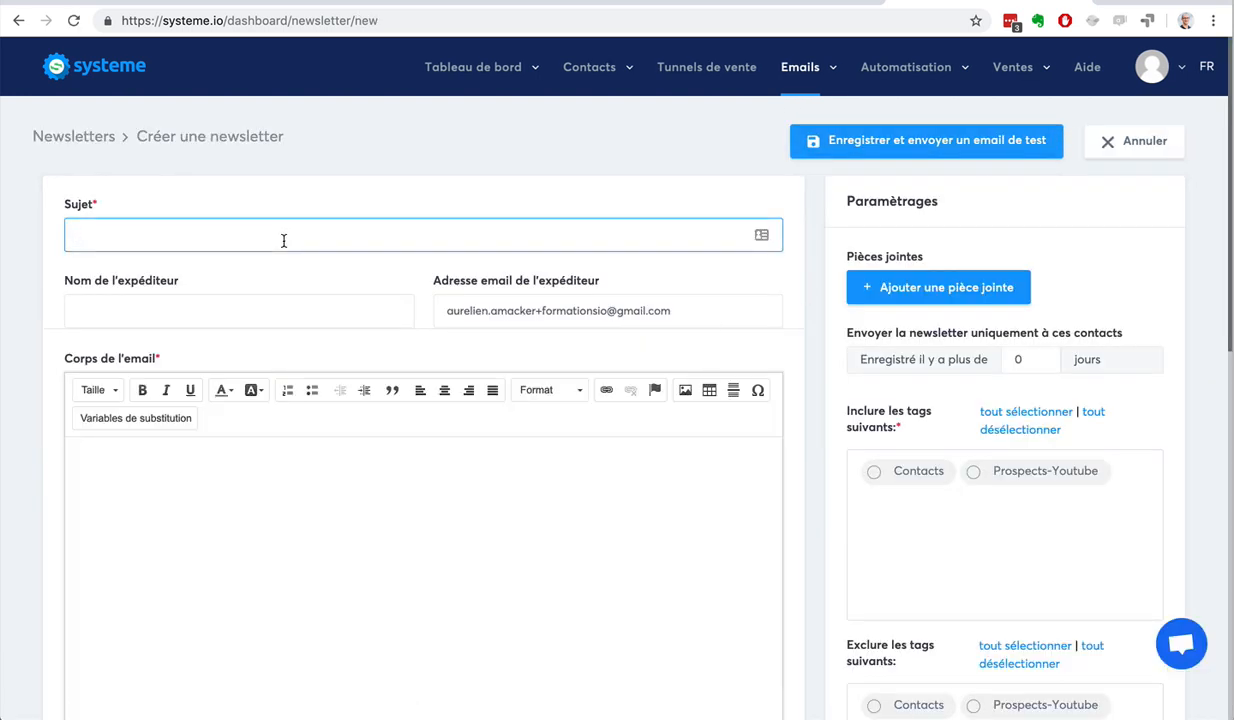
pyautogui.click(240, 468)
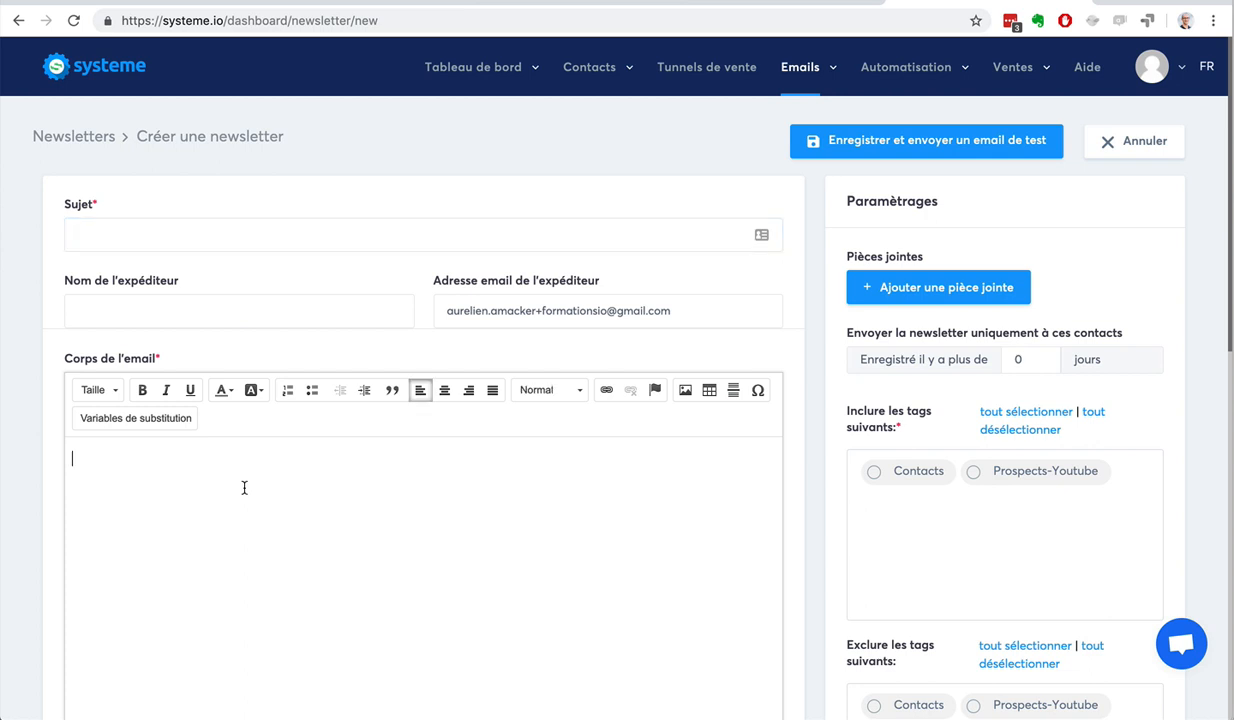
pyautogui.scroll(-1, 245, 480)
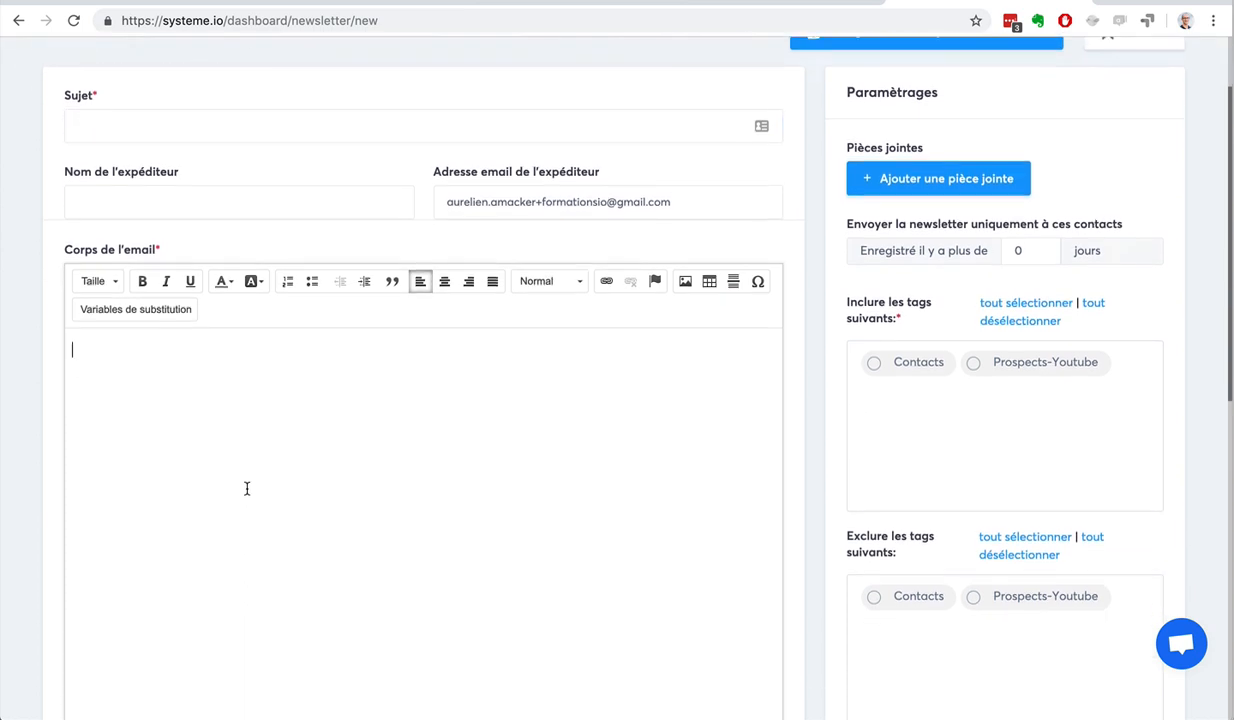
pyautogui.click(875, 362)
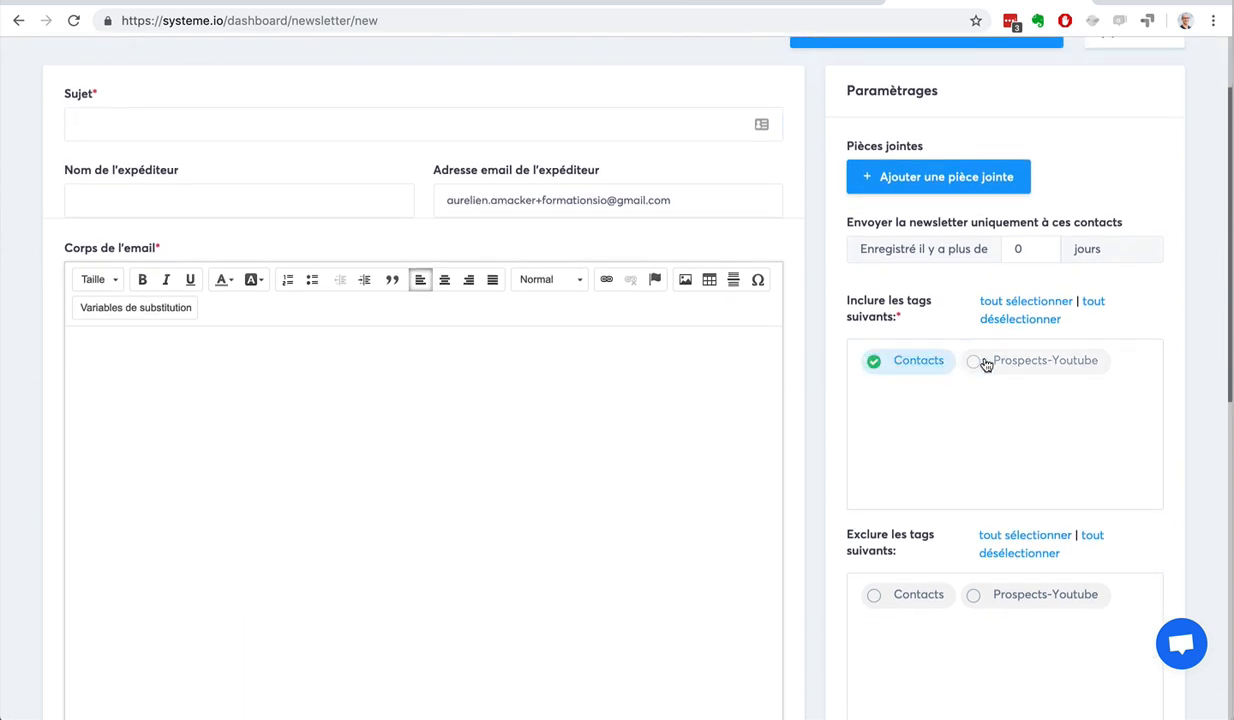
pyautogui.click(984, 363)
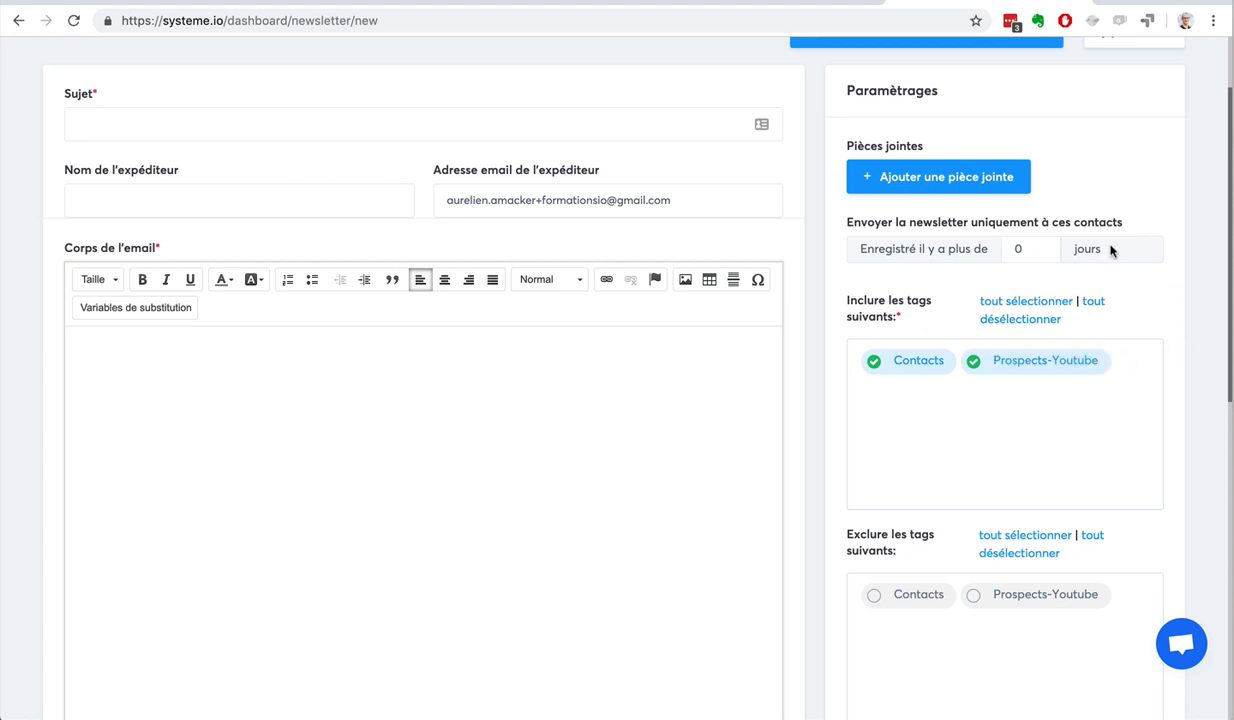
# Raise the minimum days since registration by seven increments
pyautogui.click(1040, 245)
pyautogui.click(1040, 245)
pyautogui.click(1040, 245)
pyautogui.click(1040, 245)
pyautogui.click(1040, 245)
pyautogui.click(1040, 245)
pyautogui.click(1040, 245)
pyautogui.click(1040, 245)
pyautogui.click(1040, 245)
pyautogui.click(1040, 245)
pyautogui.click(1040, 245)
pyautogui.click(1040, 245)
pyautogui.click(1040, 245)
pyautogui.click(1040, 245)
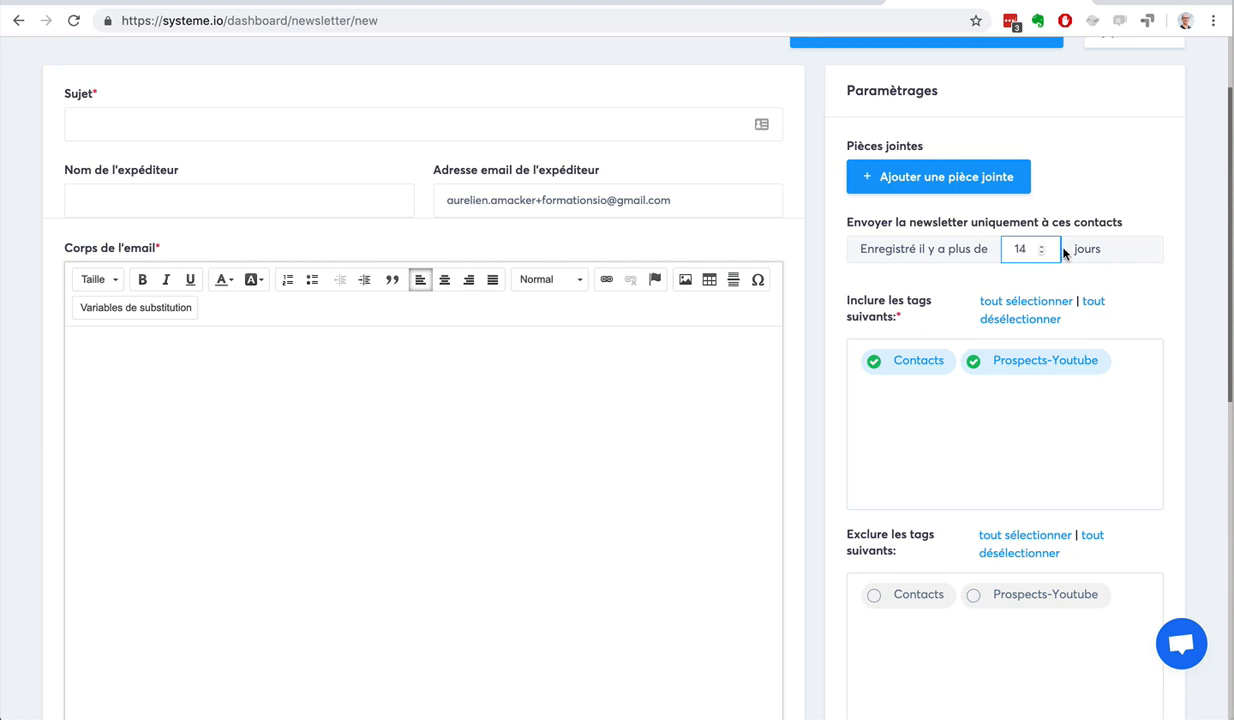
# Move the Contacts tag to excluded recipients, keeping Prospects-Youtube included
pyautogui.scroll(-3, 1078, 302)
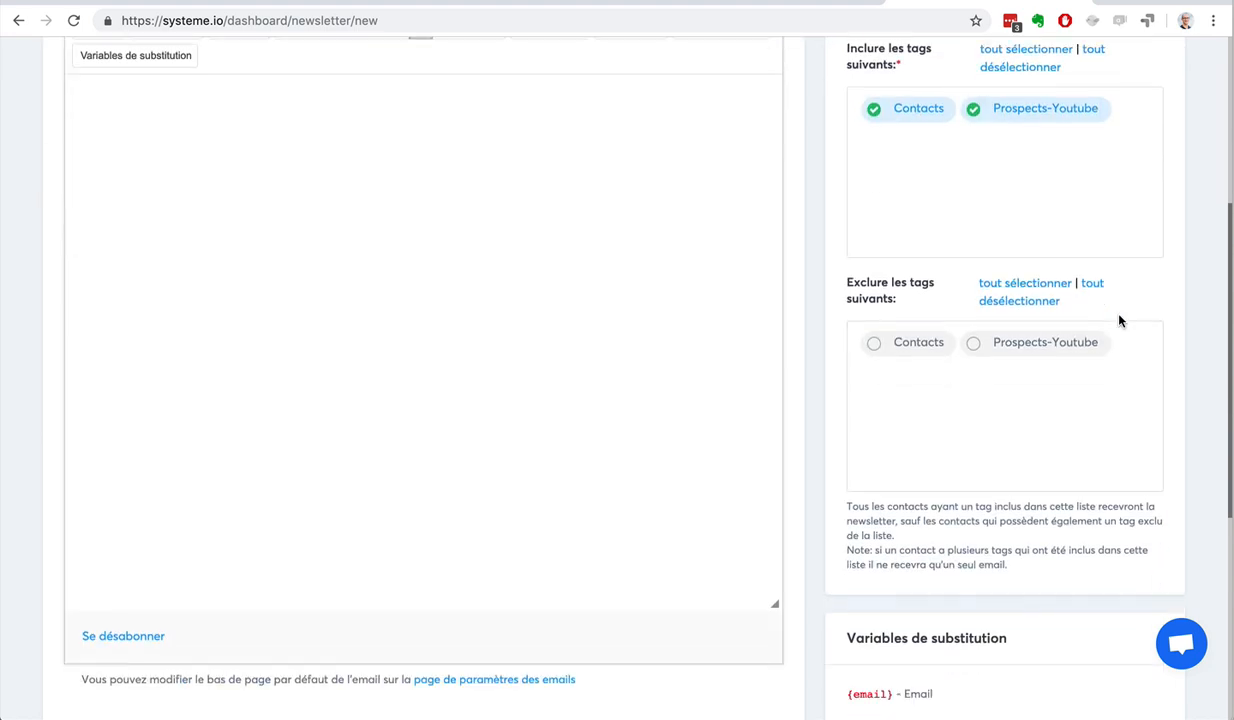
pyautogui.click(901, 343)
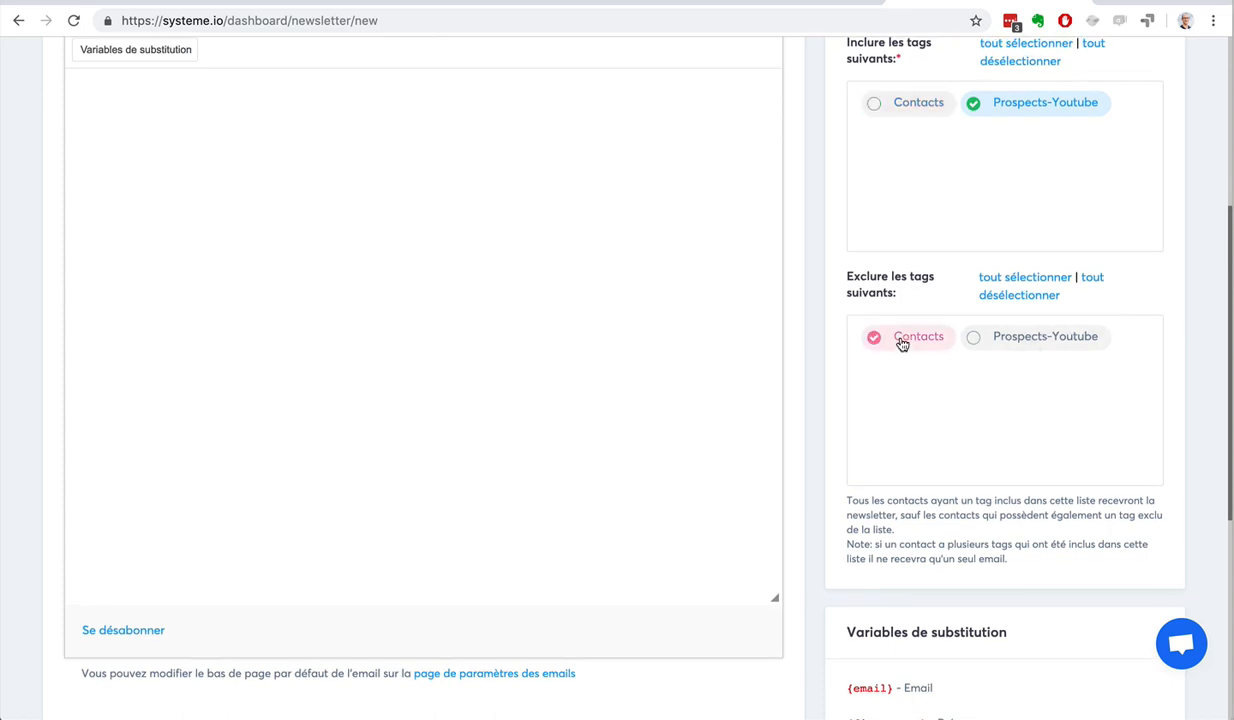
pyautogui.click(889, 105)
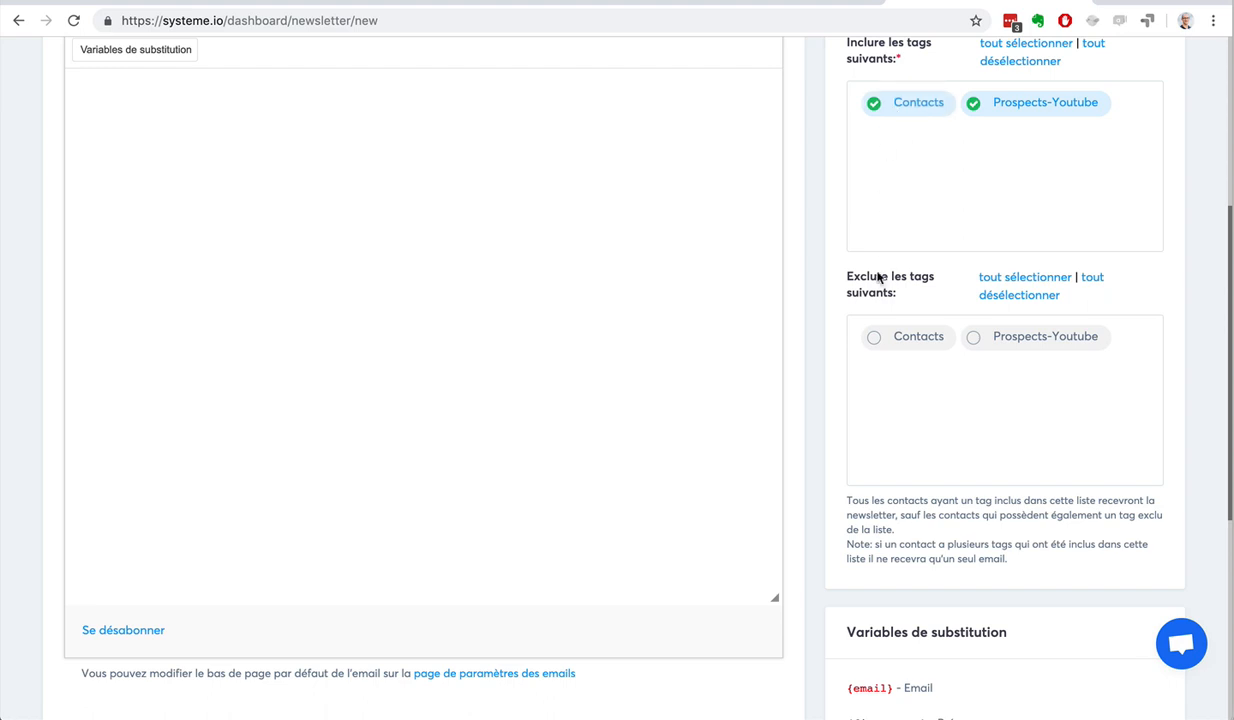
pyautogui.click(878, 342)
# Copy the {phone_number} variable from the Variables de substitution list
pyautogui.scroll(-3, 1181, 434)
pyautogui.scroll(-1, 922, 377)
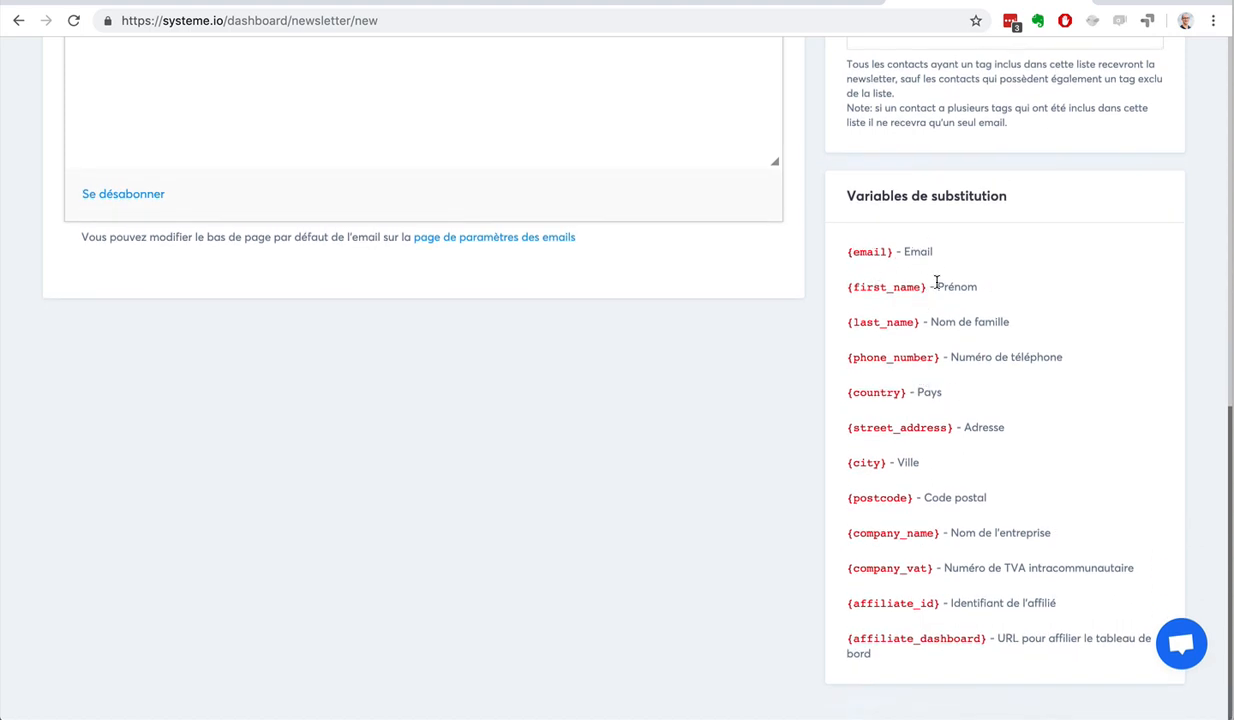
pyautogui.moveTo(937, 283); pyautogui.dragTo(992, 286)
pyautogui.moveTo(932, 321); pyautogui.dragTo(1010, 322)
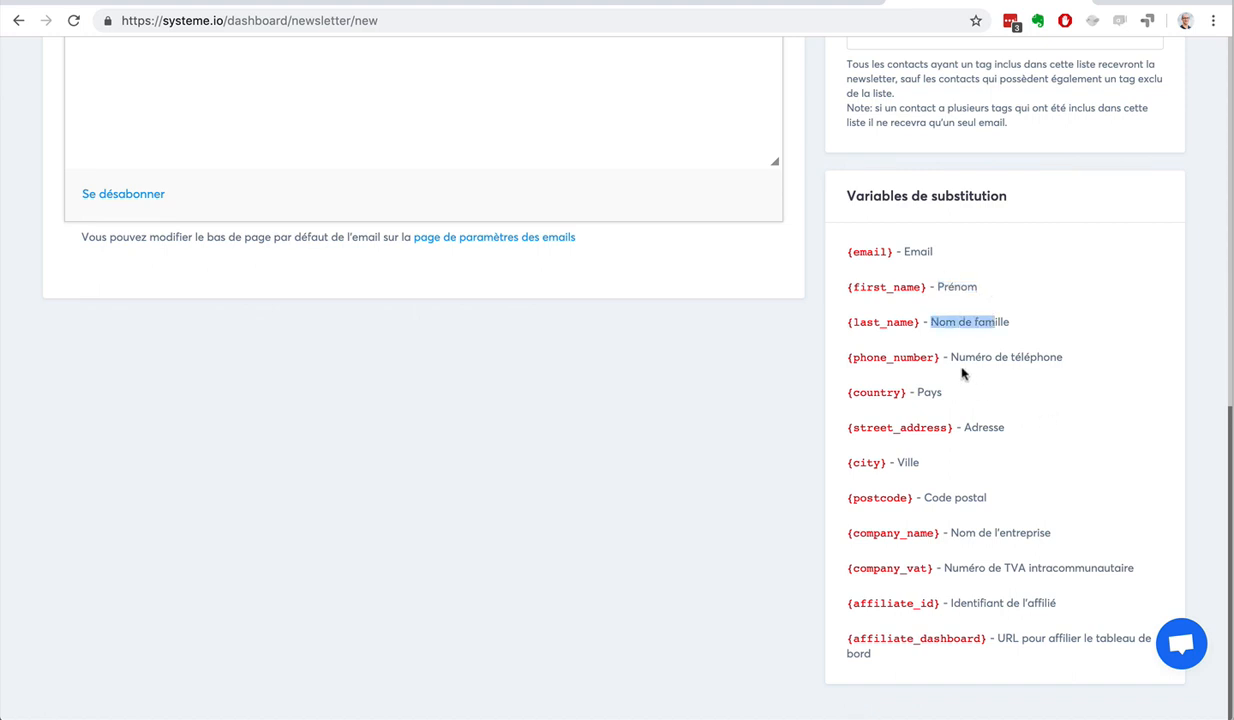
pyautogui.moveTo(951, 357); pyautogui.dragTo(1036, 372)
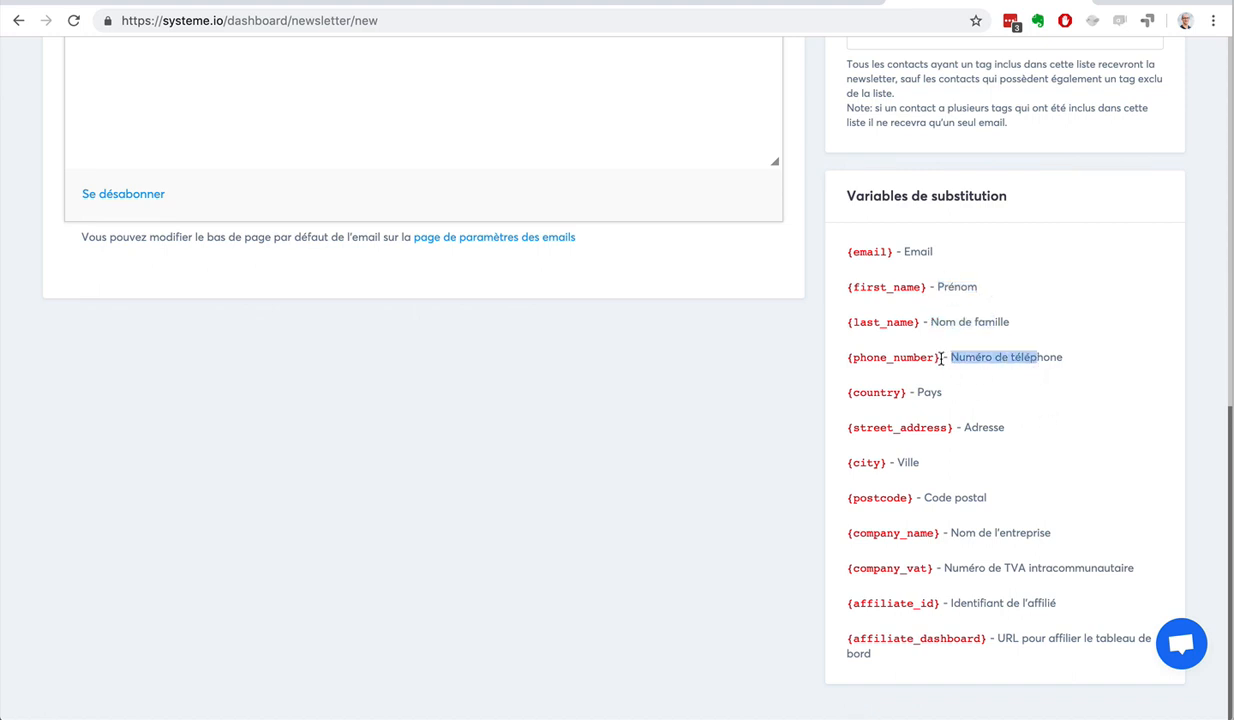
pyautogui.moveTo(941, 357); pyautogui.dragTo(840, 357)
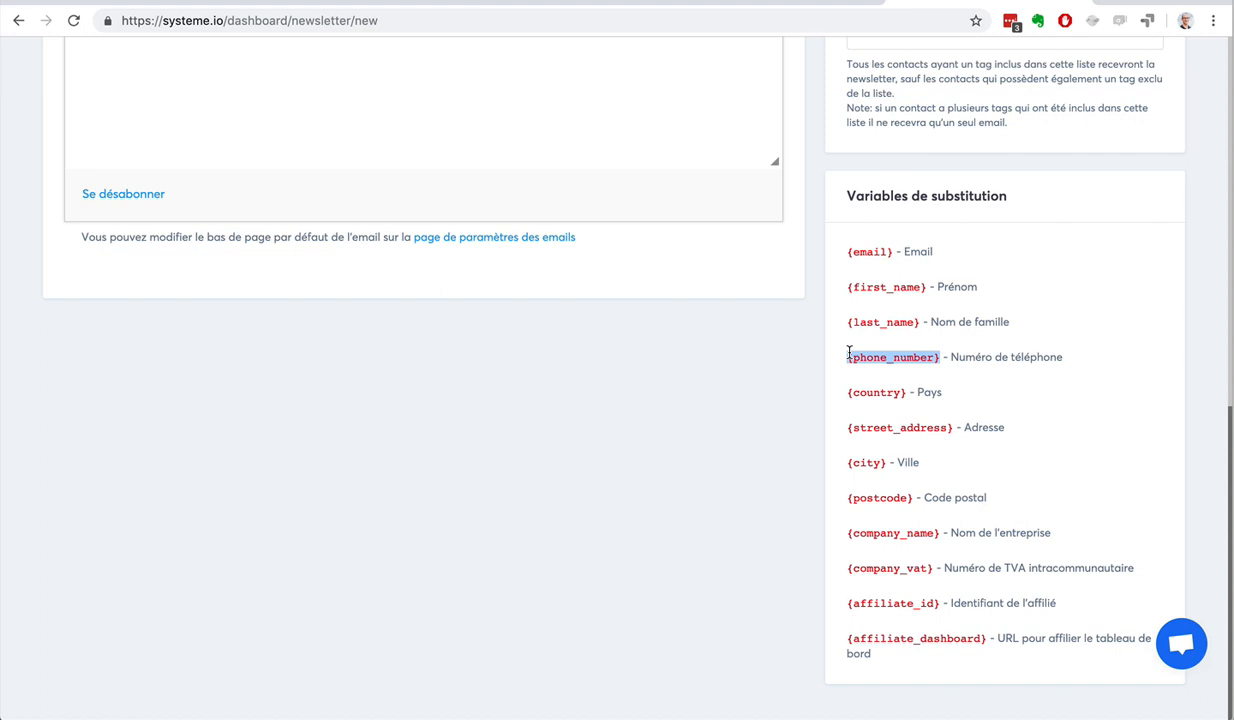
pyautogui.hotkey('ctrl', 'c')
# Paste {phone_number} at the top of the email body and select the pasted text
pyautogui.scroll(4, 300, 190)
pyautogui.click(291, 186)
pyautogui.hotkey('ctrl', 'v')
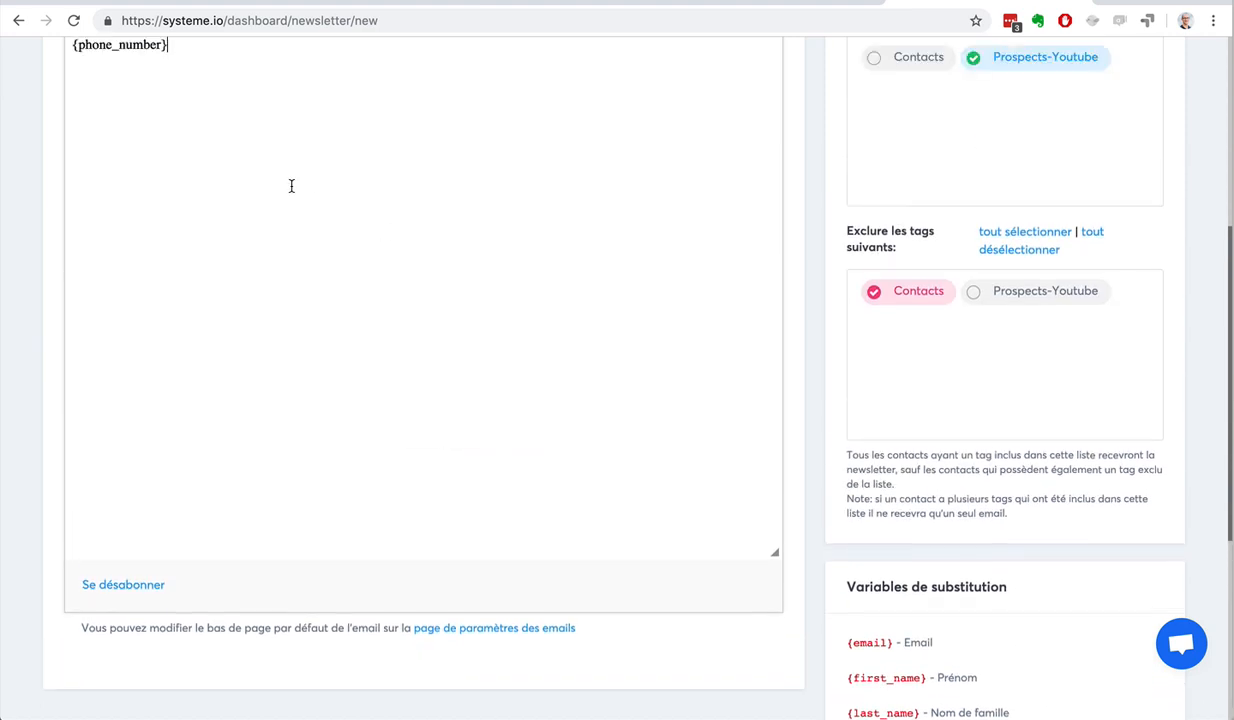
pyautogui.scroll(2, 289, 184)
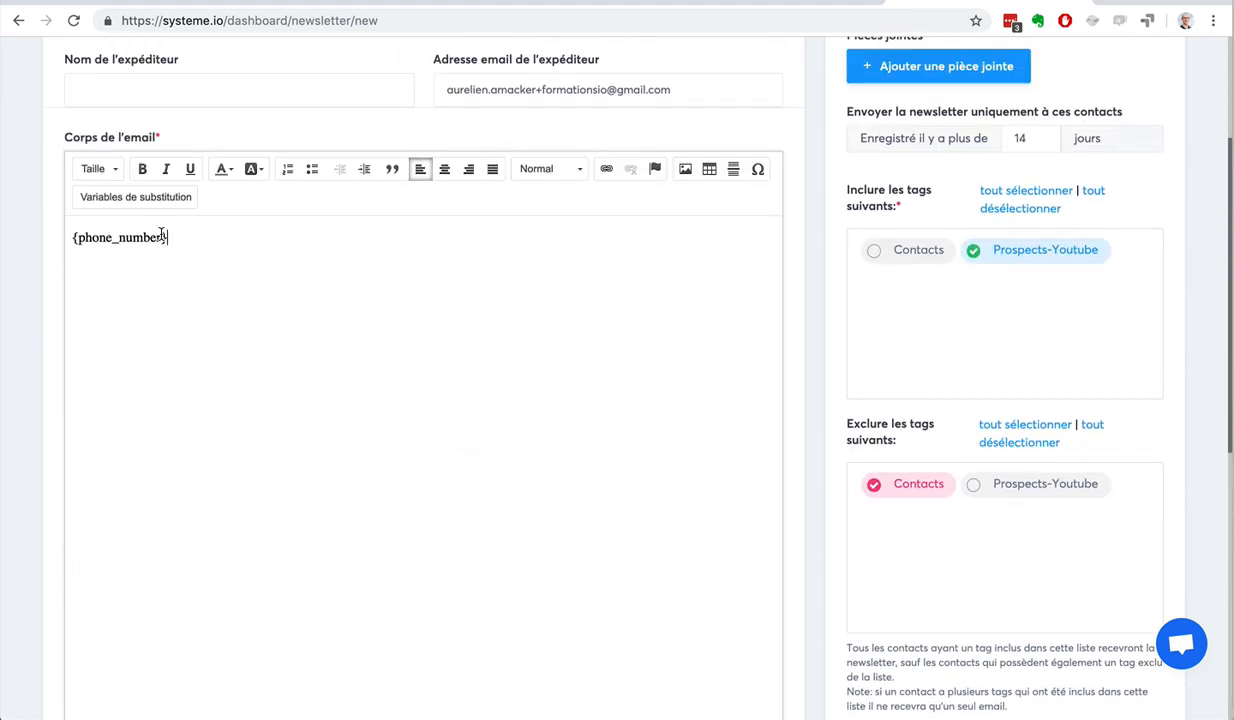
pyautogui.moveTo(163, 236); pyautogui.dragTo(80, 237)
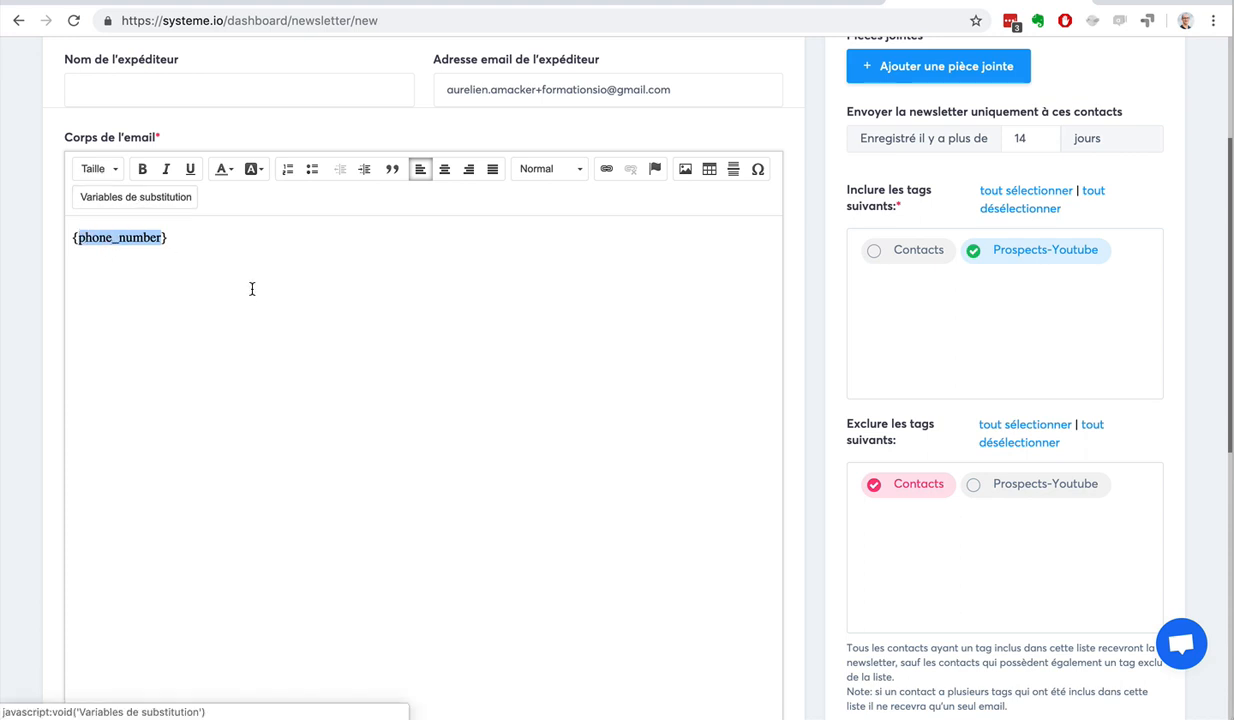
pyautogui.scroll(3, 251, 290)
pyautogui.moveTo(180, 381); pyautogui.dragTo(55, 369)
pyautogui.scroll(2, 139, 375)
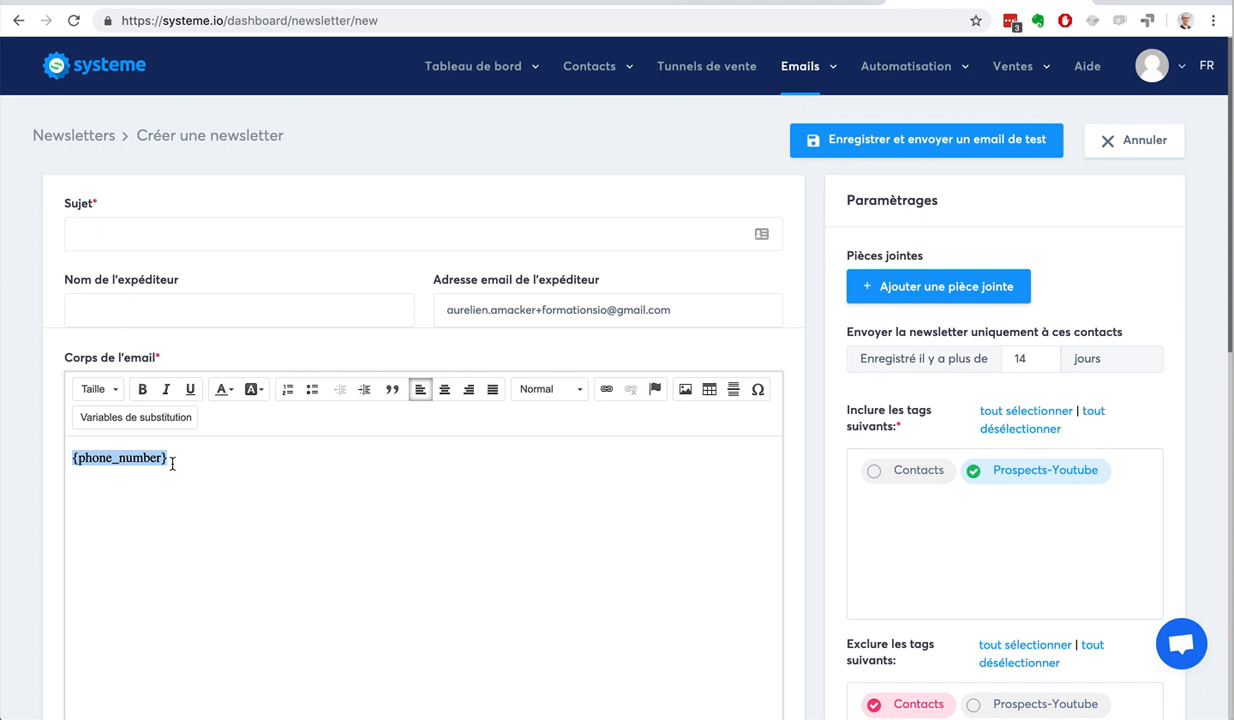
pyautogui.moveTo(178, 460); pyautogui.dragTo(68, 451)
pyautogui.click(300, 481)
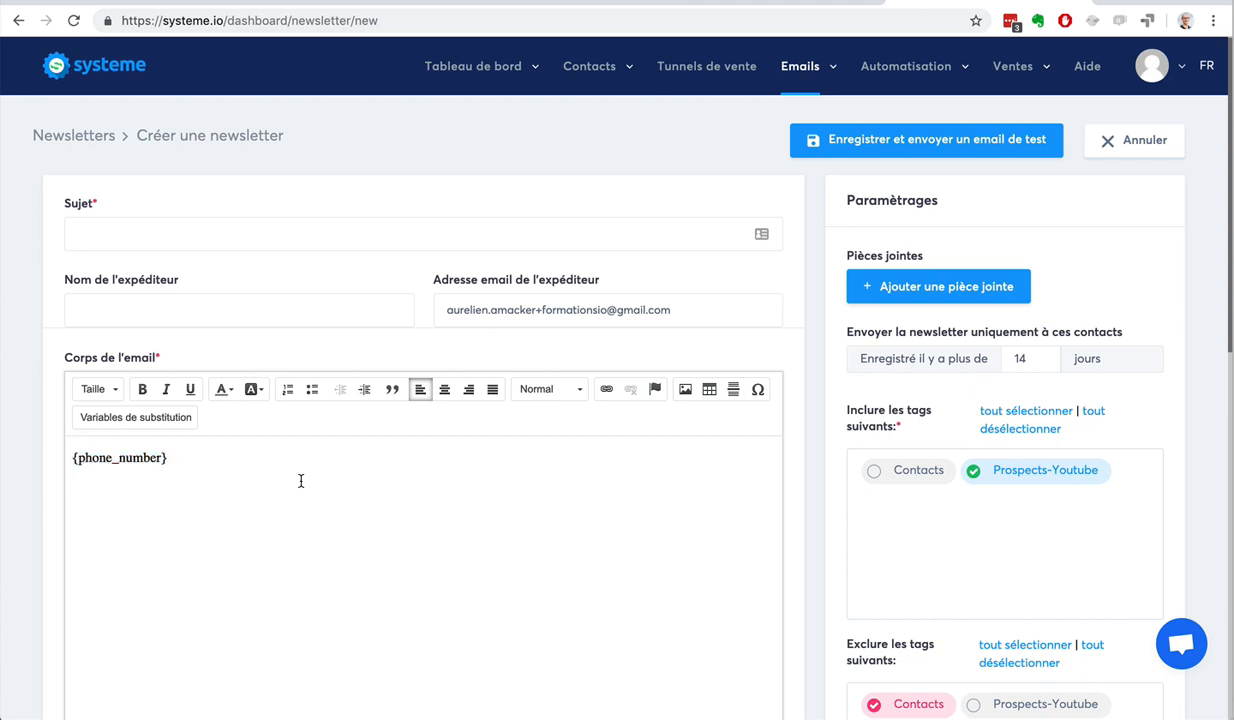
pyautogui.scroll(-3, 300, 481)
pyautogui.scroll(-5, 300, 481)
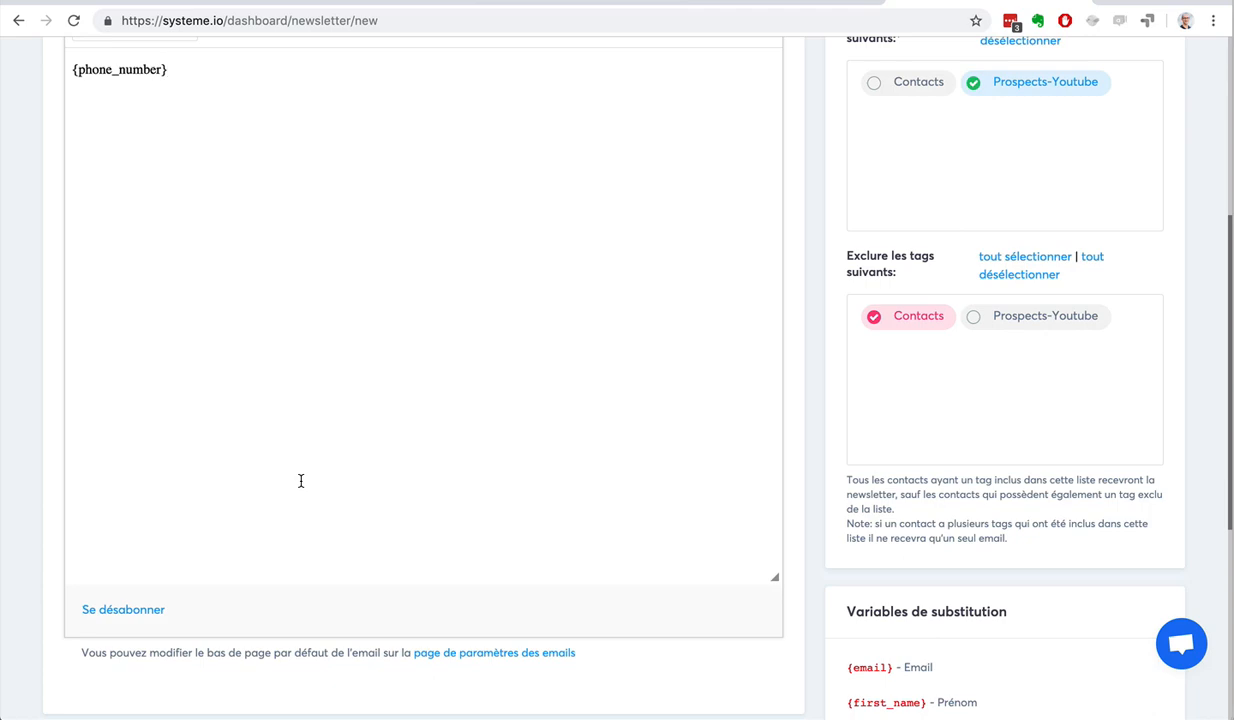
pyautogui.scroll(-3, 300, 481)
pyautogui.scroll(10, 300, 481)
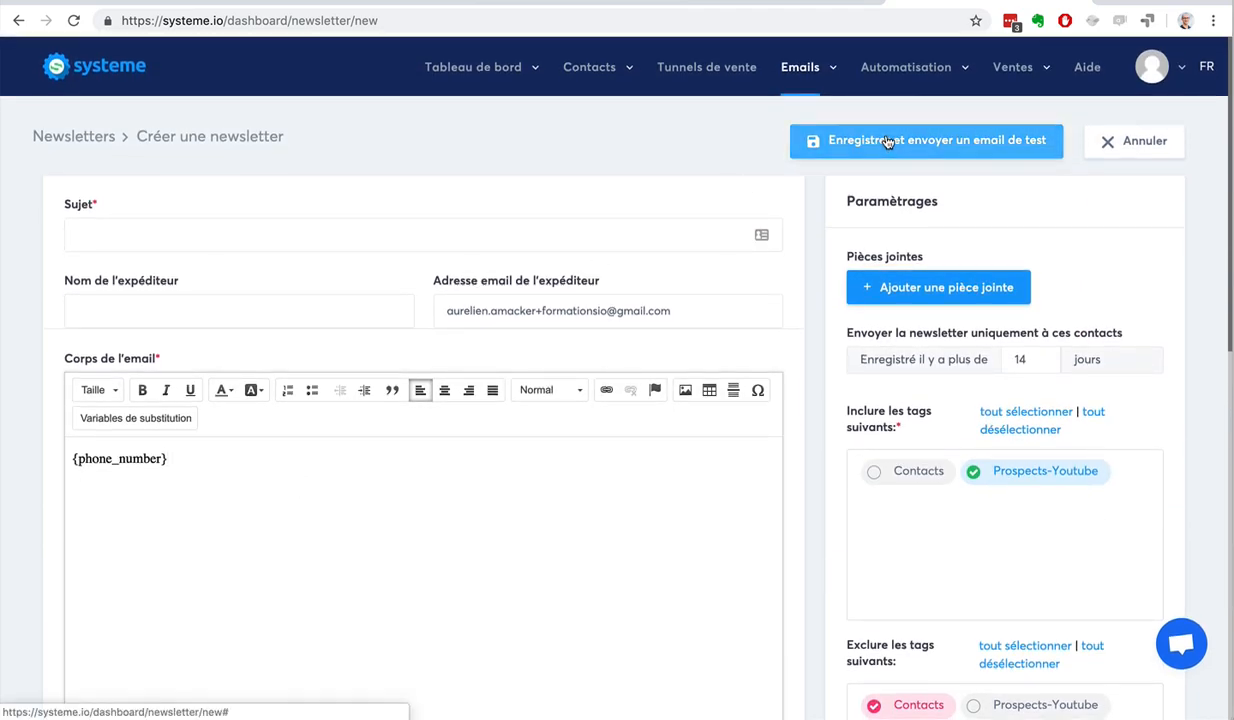
# Set the newsletter subject to 'titre' and save with a test email, revealing sender errors
pyautogui.click(885, 140)
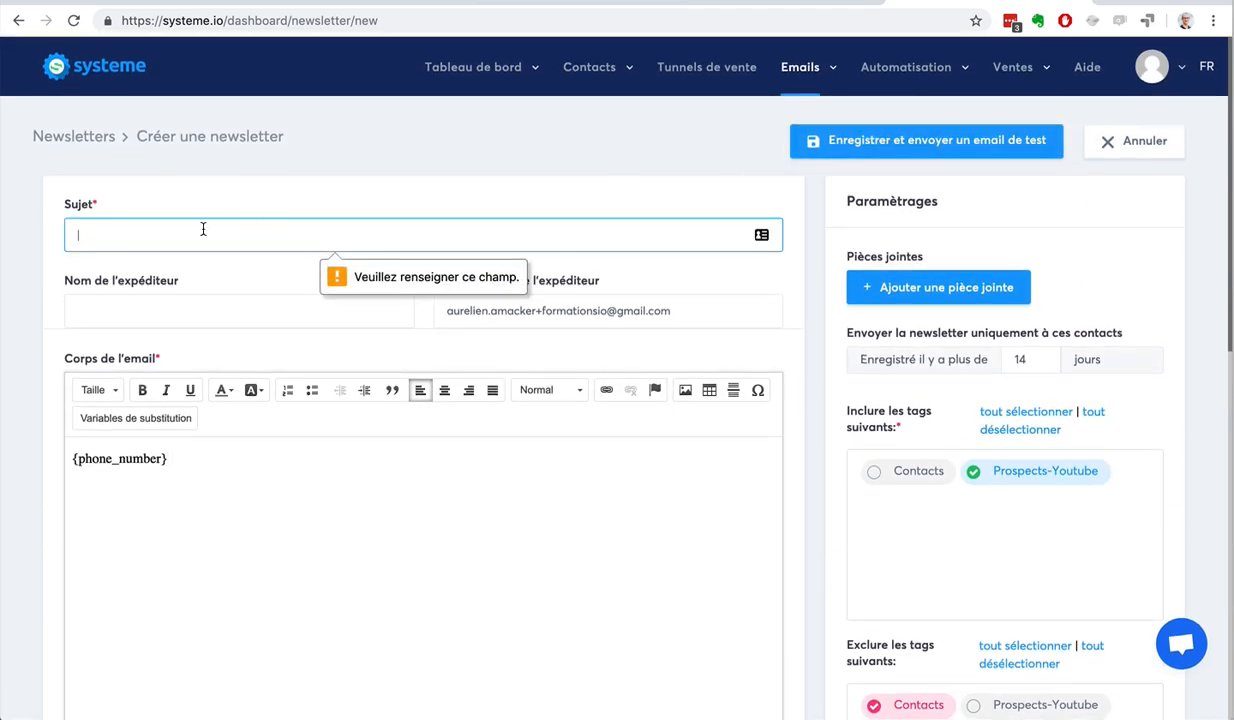
pyautogui.write('titre')
pyautogui.click(903, 145)
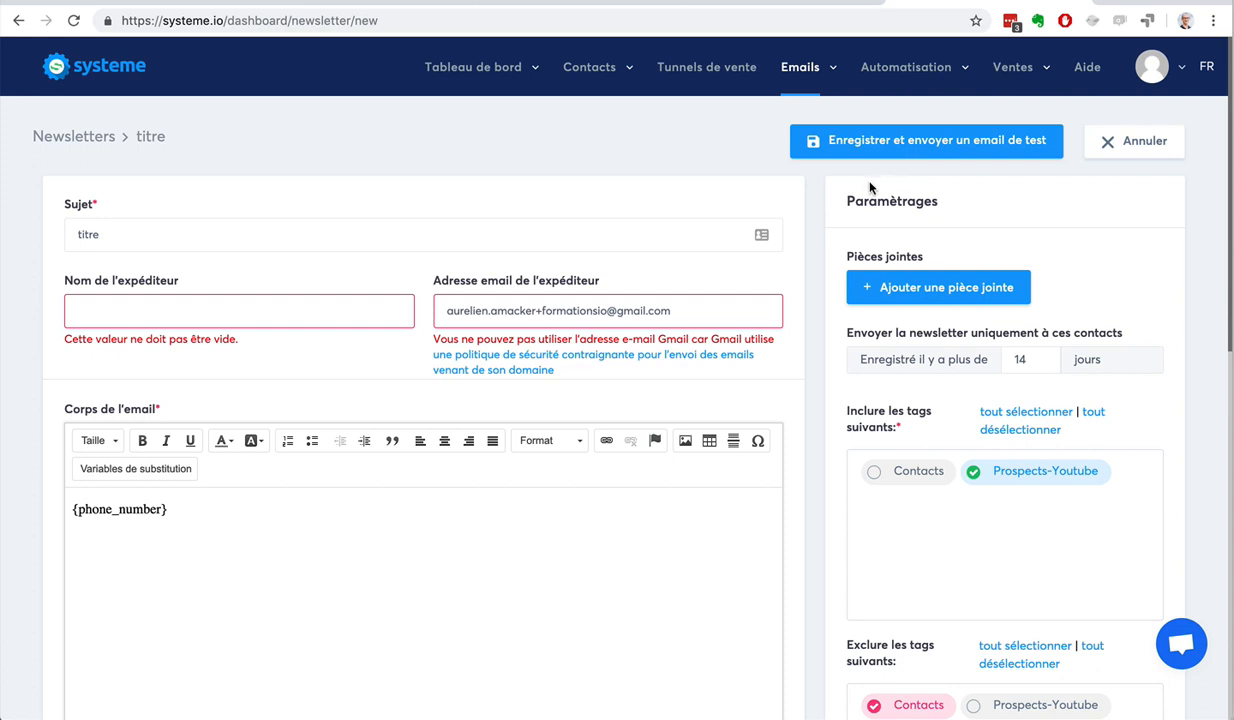
# Create campaign '7 conseils pour ...' in Emails > Campagnes, reusing that text as its description
pyautogui.moveTo(800, 92)
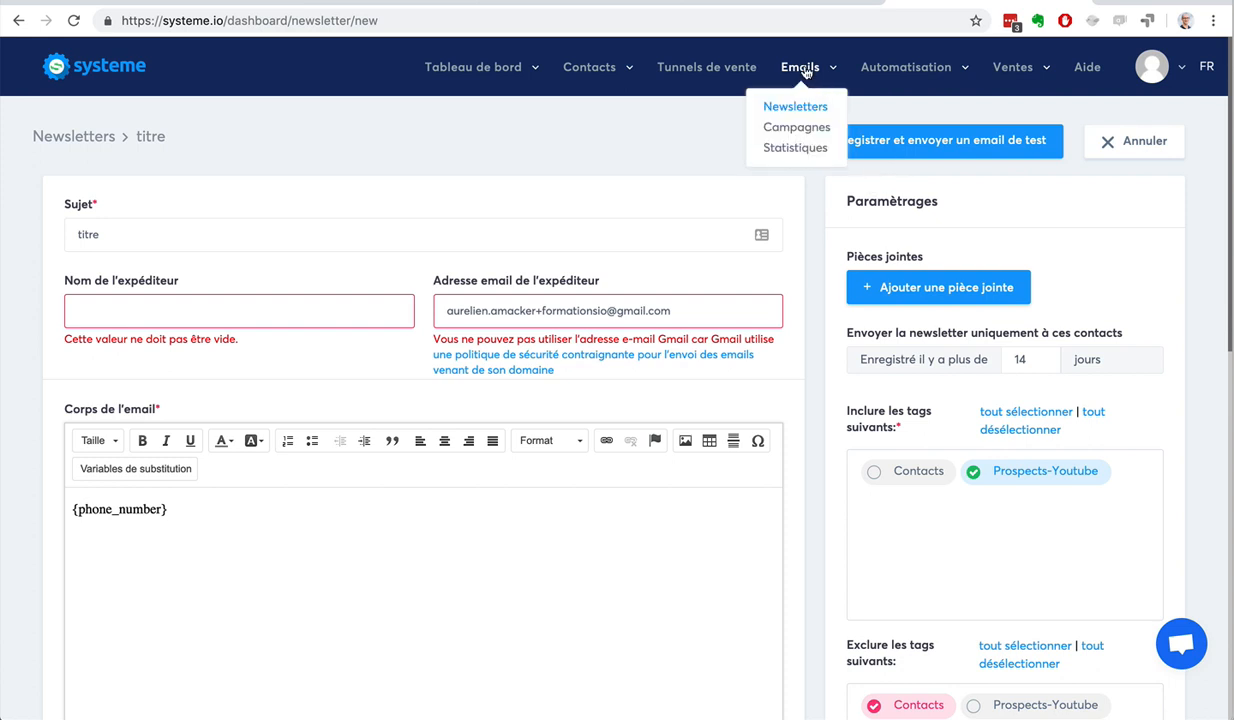
pyautogui.click(795, 130)
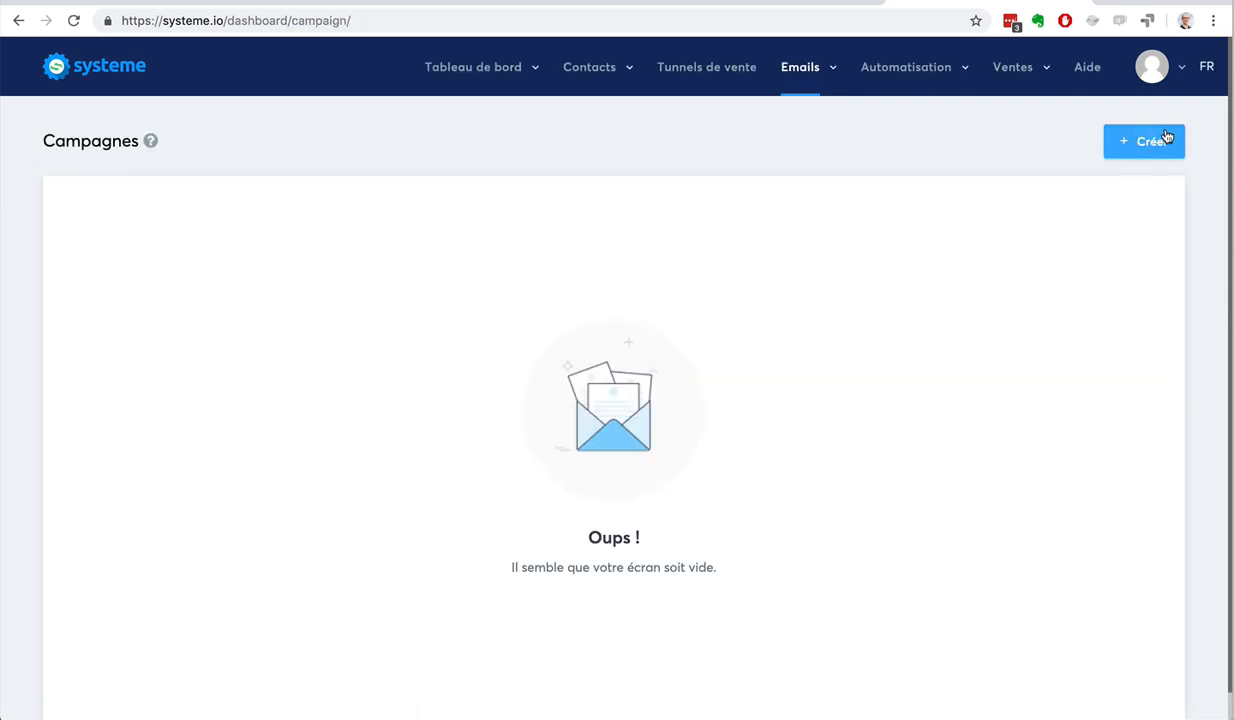
pyautogui.click(1150, 141)
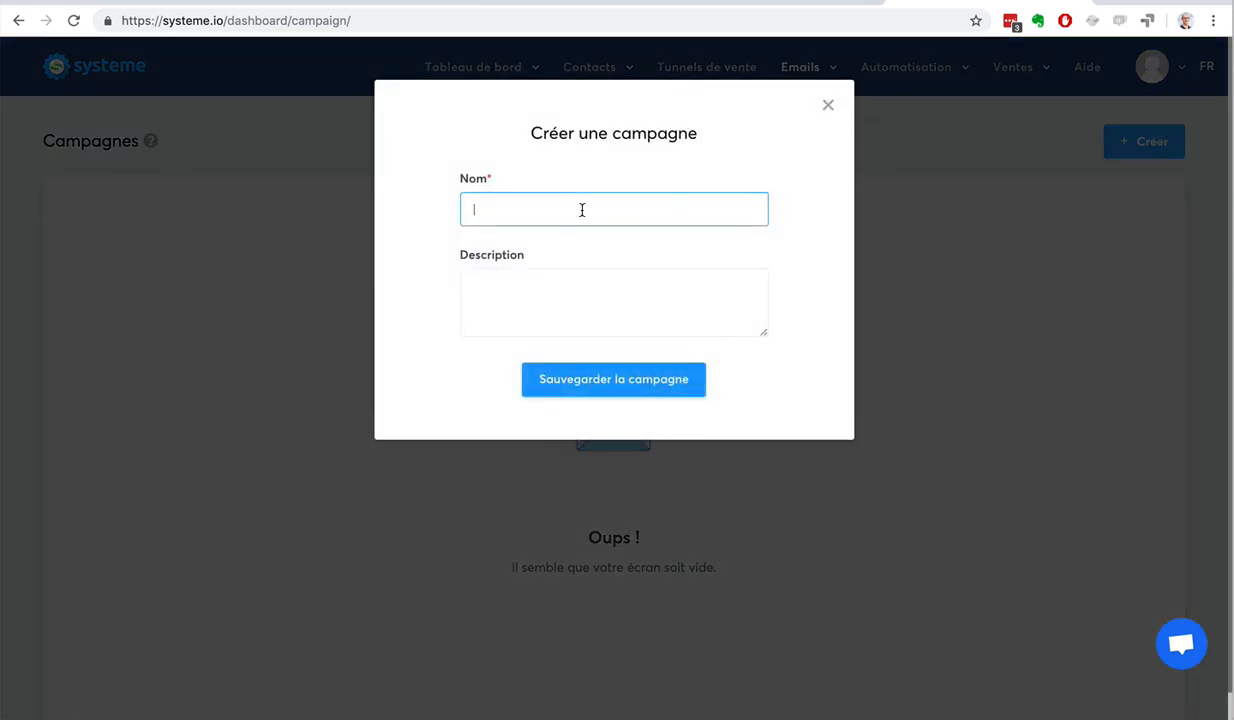
pyautogui.write('7 conseils pour ...')
pyautogui.moveTo(562, 208); pyautogui.dragTo(432, 196)
pyautogui.hotkey('ctrl', 'c')
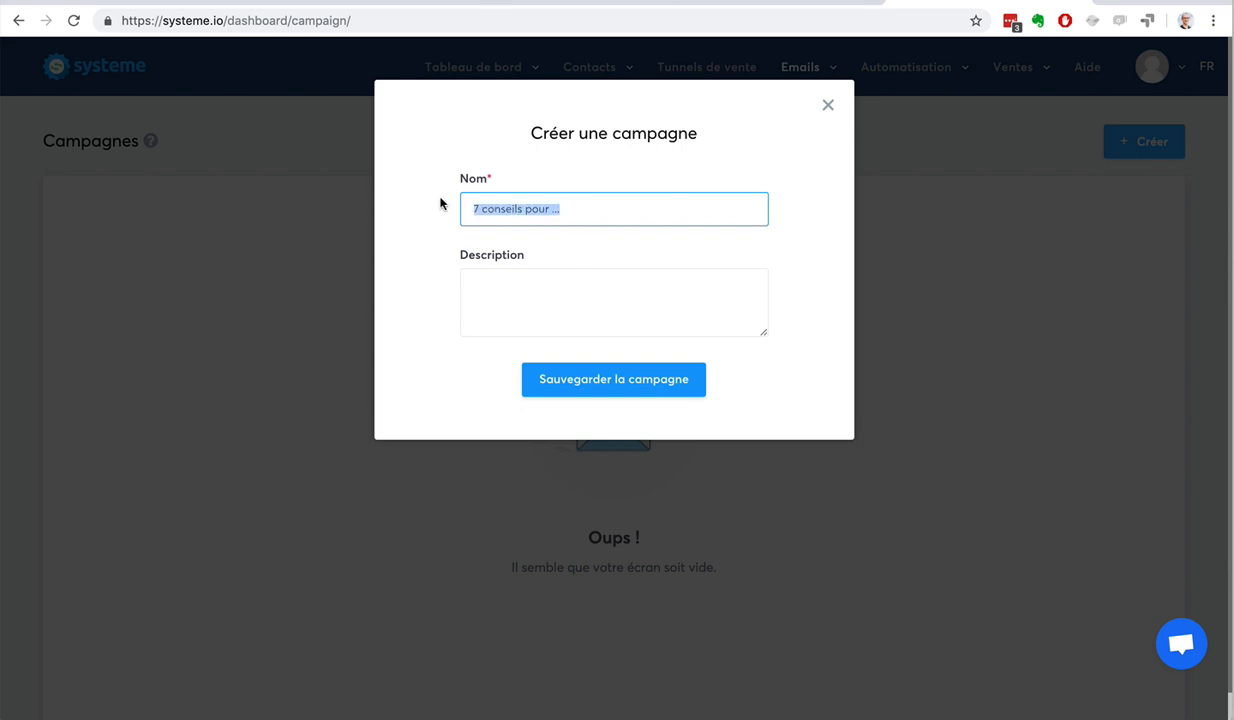
pyautogui.click(551, 276)
pyautogui.hotkey('ctrl', 'v')
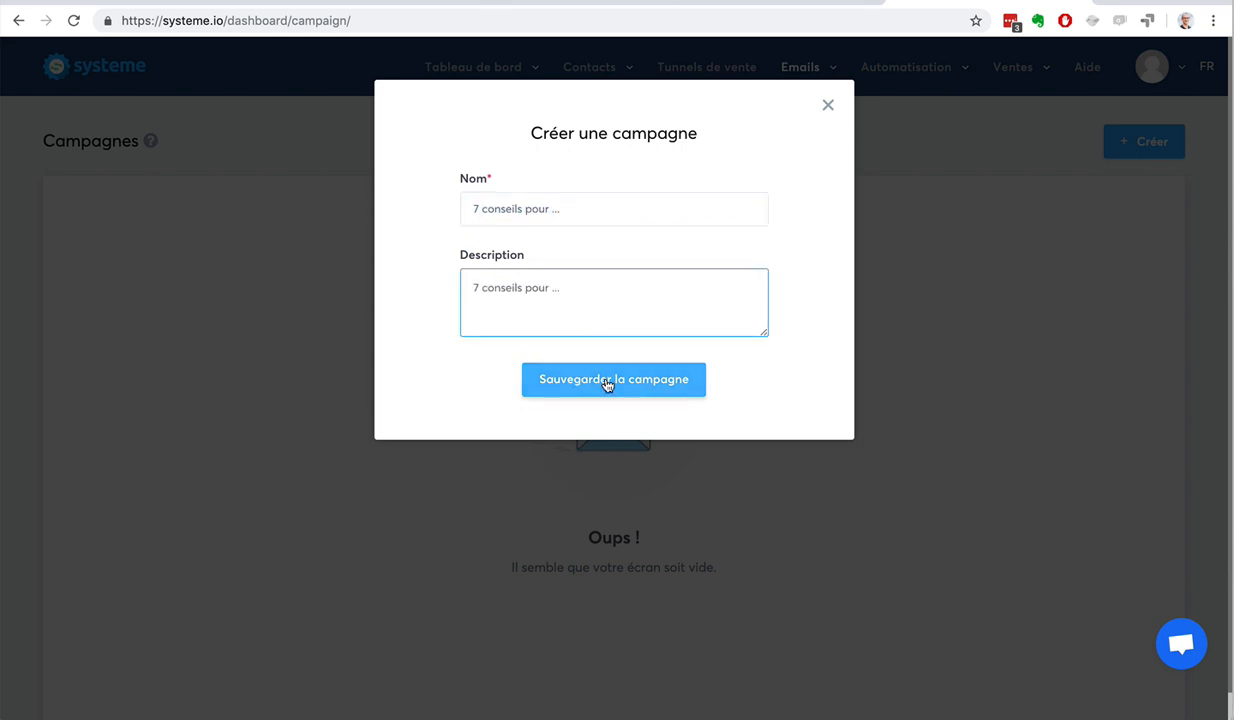
pyautogui.click(607, 385)
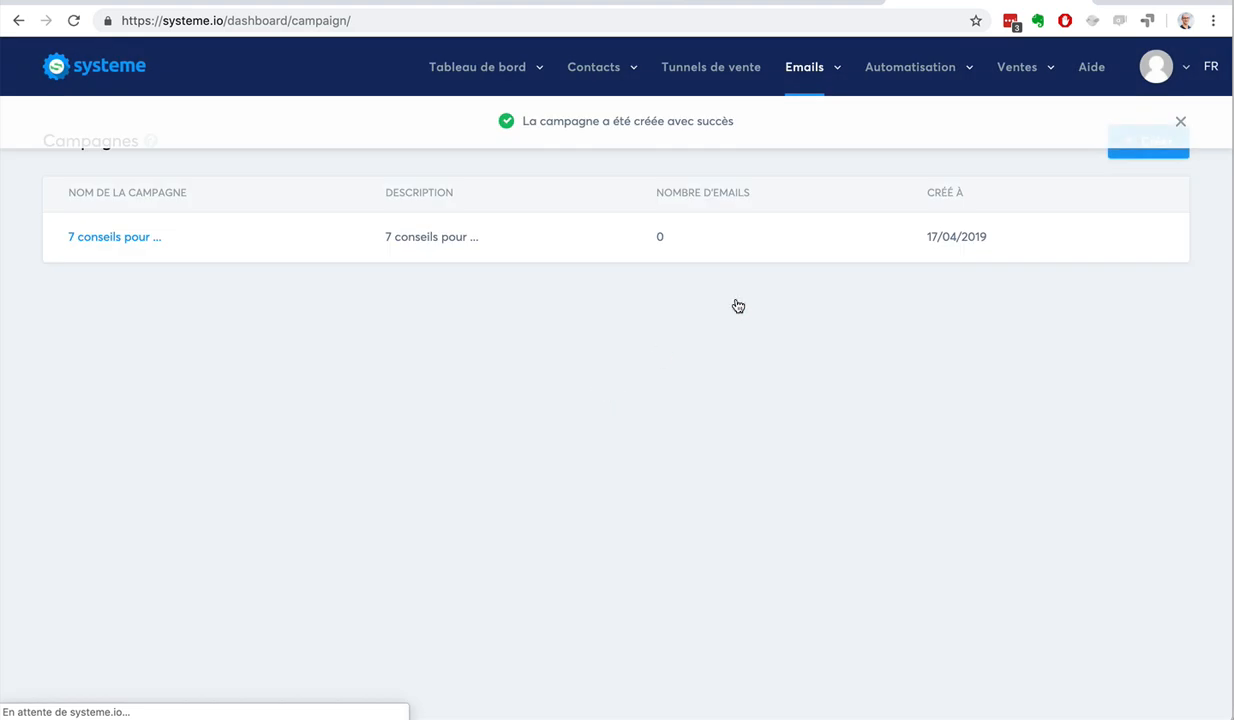
# Dismiss the creation notice and begin a new email step in '7 conseils pour ...'
pyautogui.click(1181, 122)
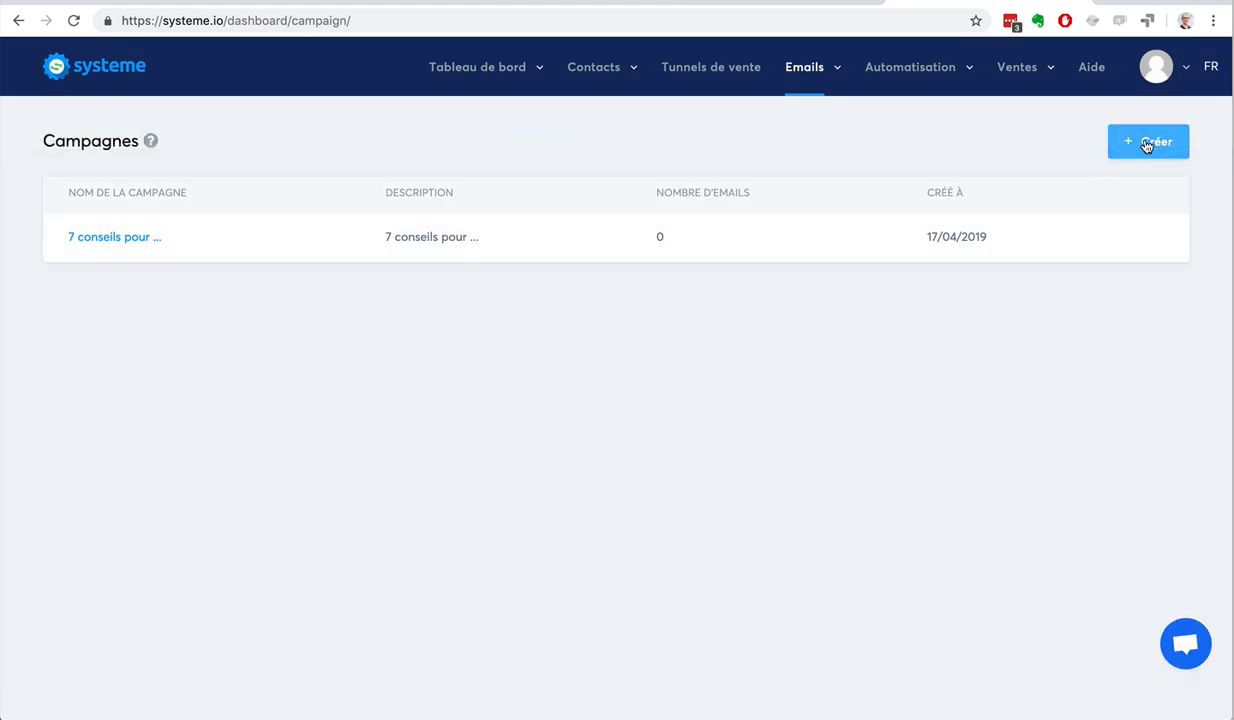
pyautogui.click(131, 244)
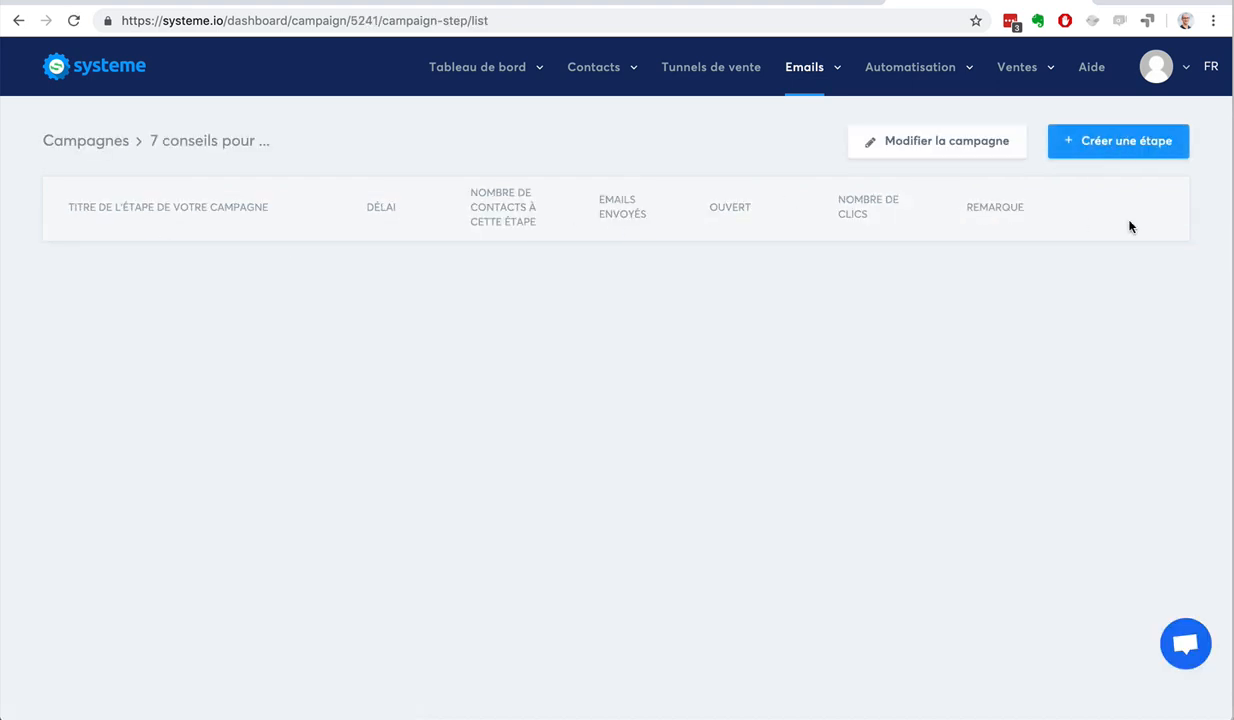
pyautogui.click(1092, 143)
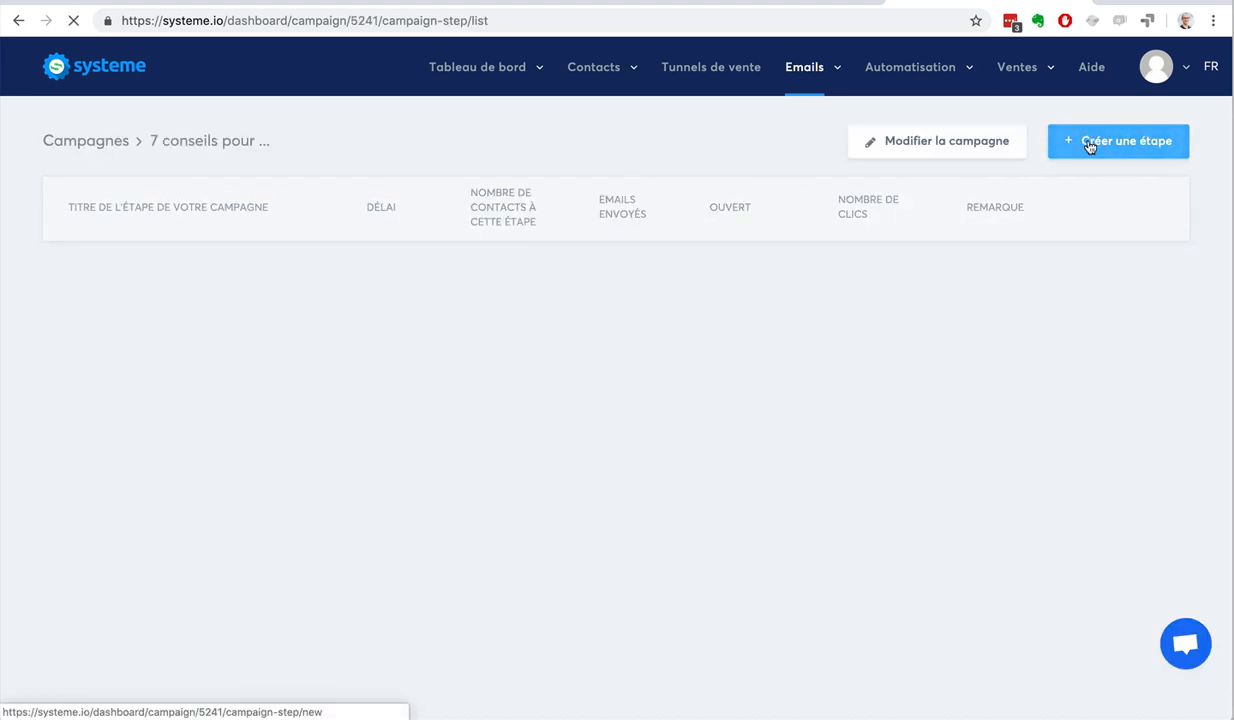
# Submit the step form empty to see its required fields, then cancel the step
pyautogui.click(203, 236)
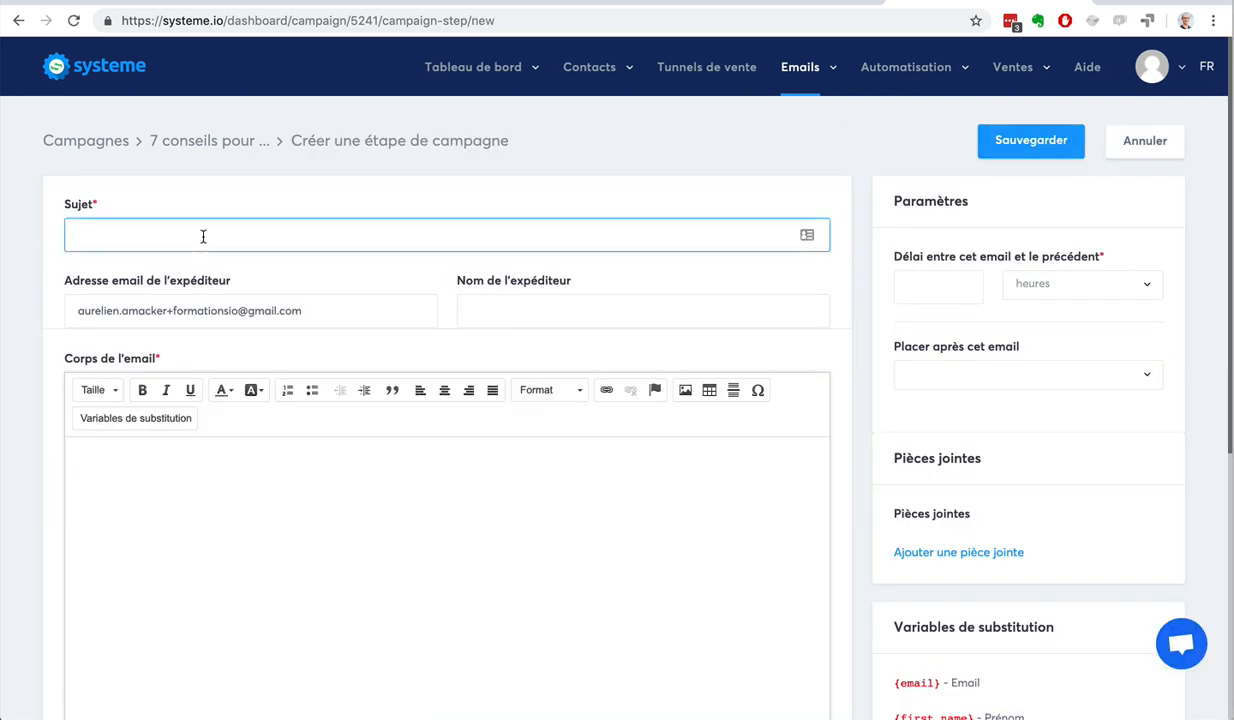
pyautogui.click(950, 283)
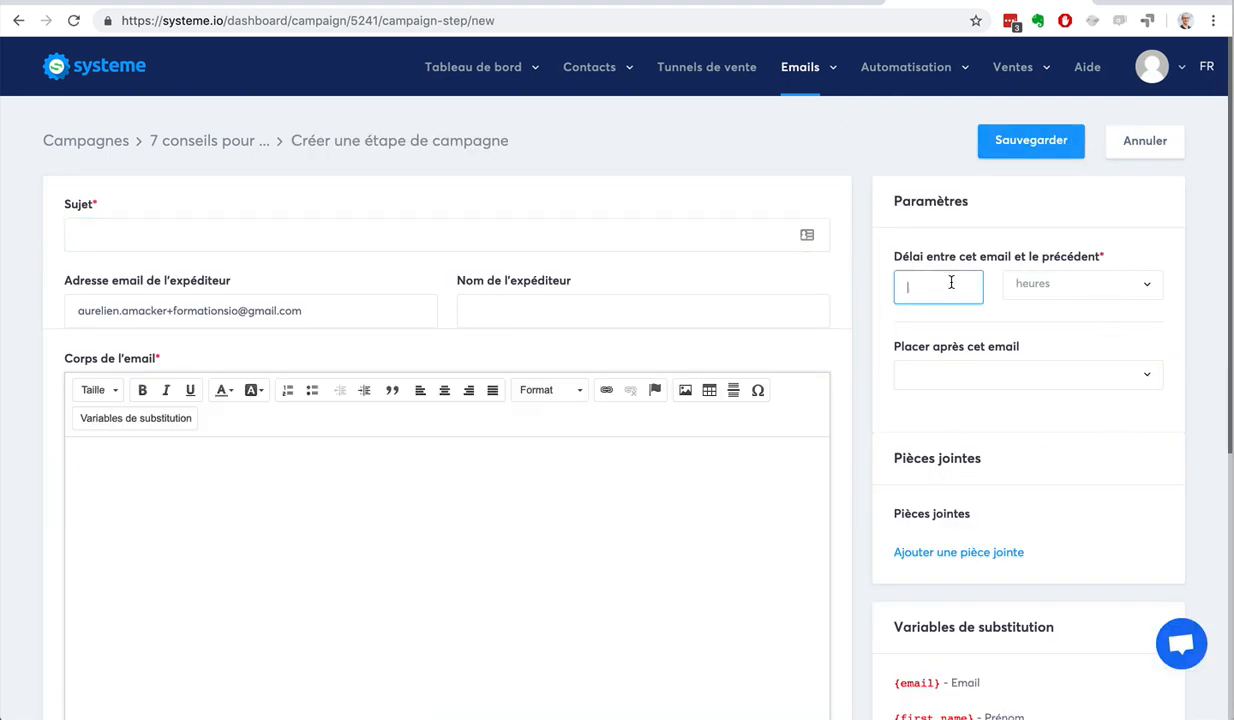
pyautogui.click(978, 375)
pyautogui.click(1024, 375)
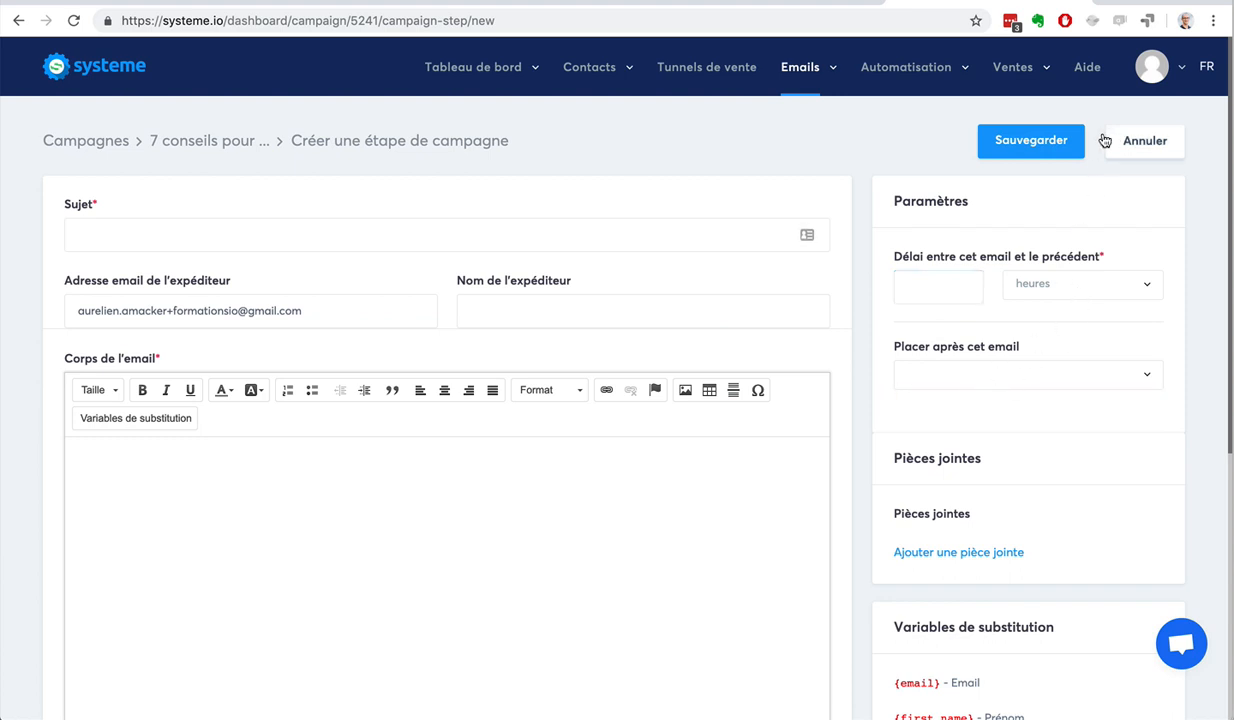
pyautogui.click(1029, 140)
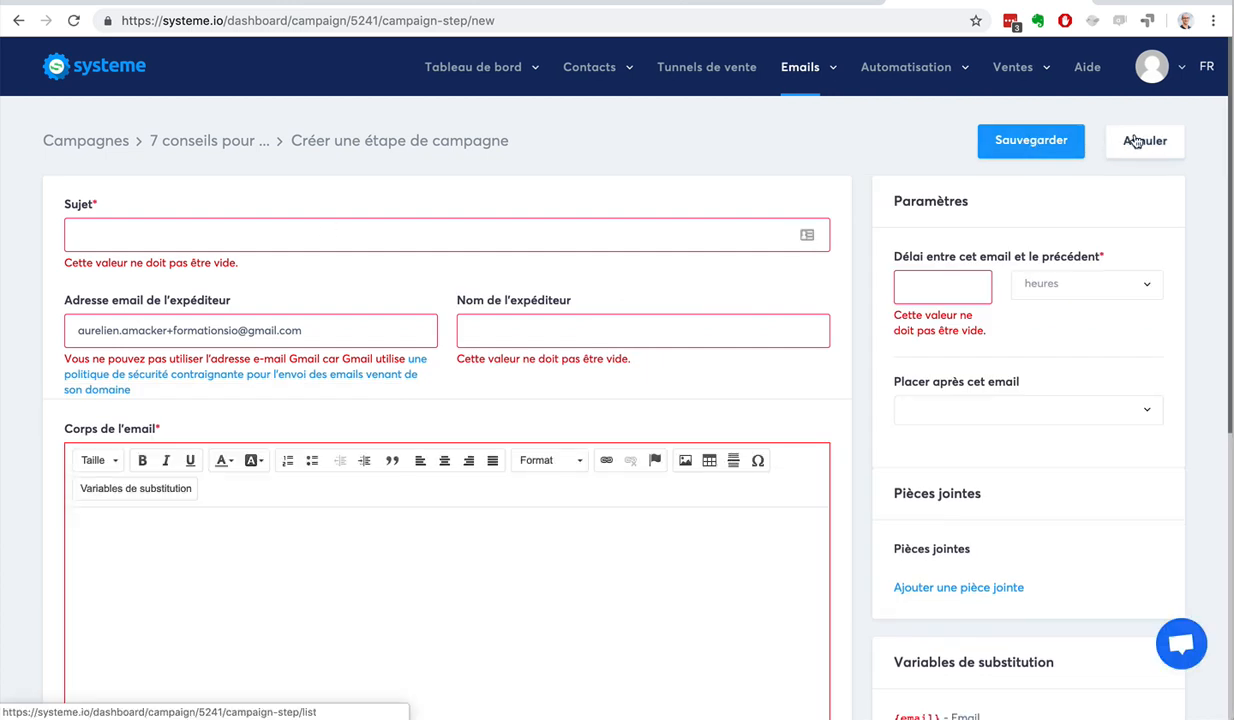
pyautogui.click(1138, 141)
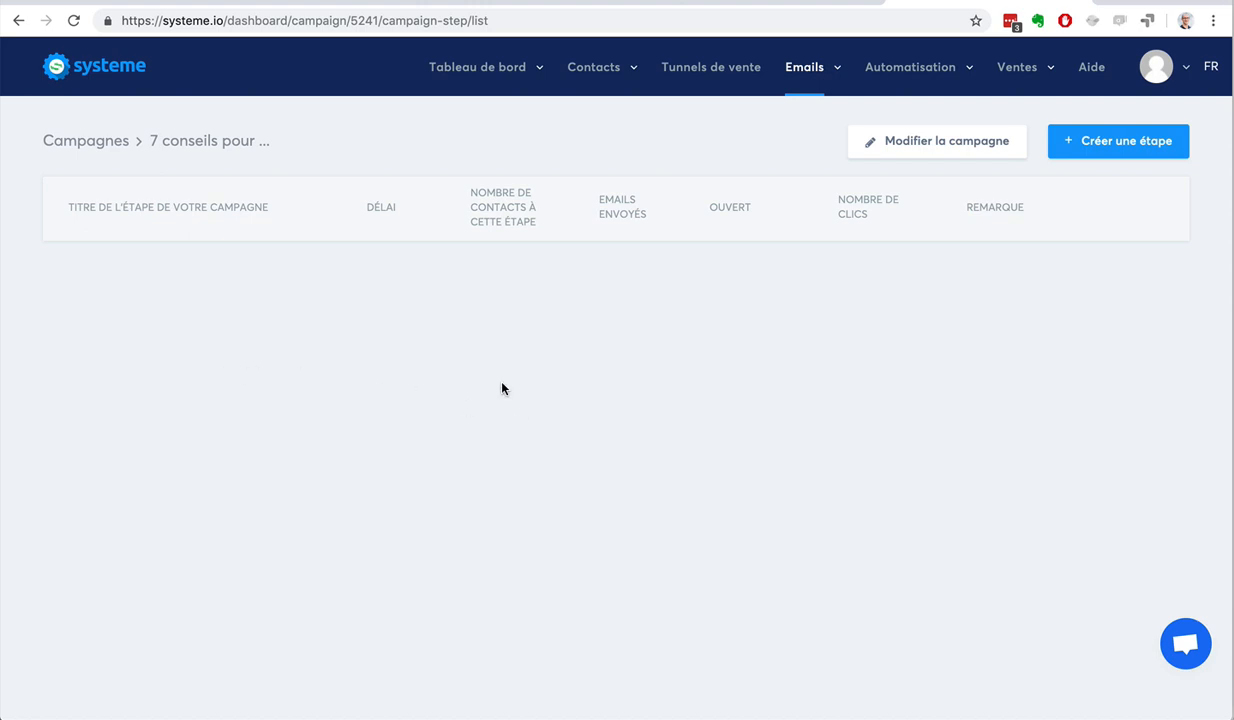
# Reveal the top-bar Emails dropdown listing Newsletters, Campagnes and Statistiques
pyautogui.moveTo(816, 72)
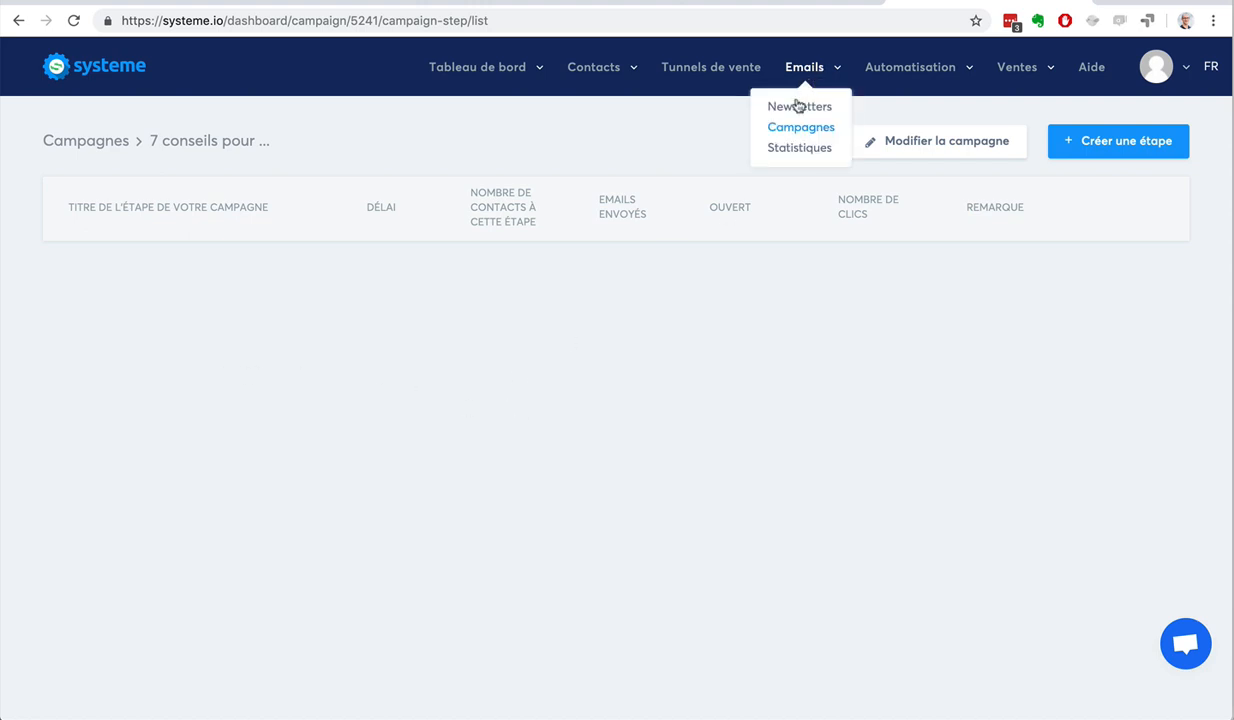